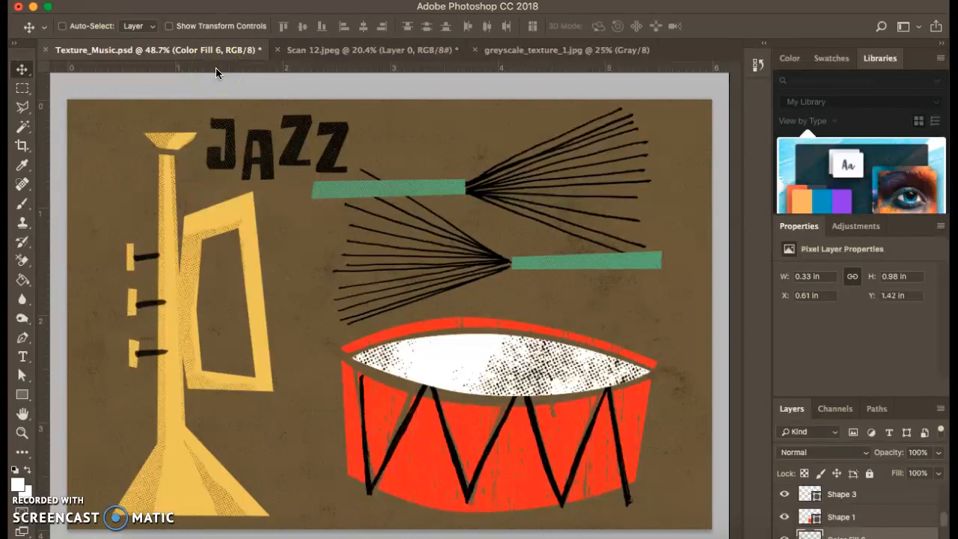
Step: Switch to Finder, preview greyscale_texture_2.jpg and greyscale_texture_1.jpg in the Workshop Demo folder, and open greyscale_texture_2.jpg in Photoshop
mouse_move(141, 532)
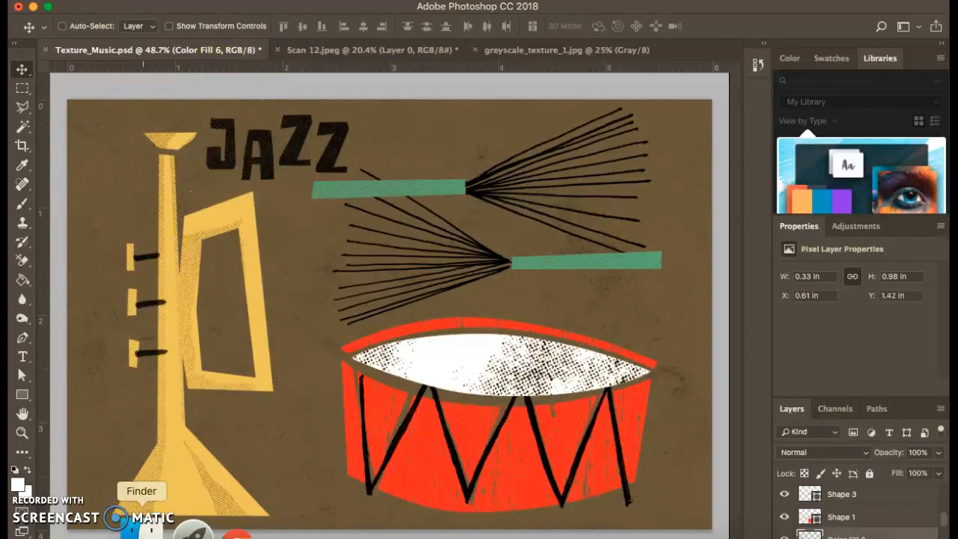
left_click(141, 529)
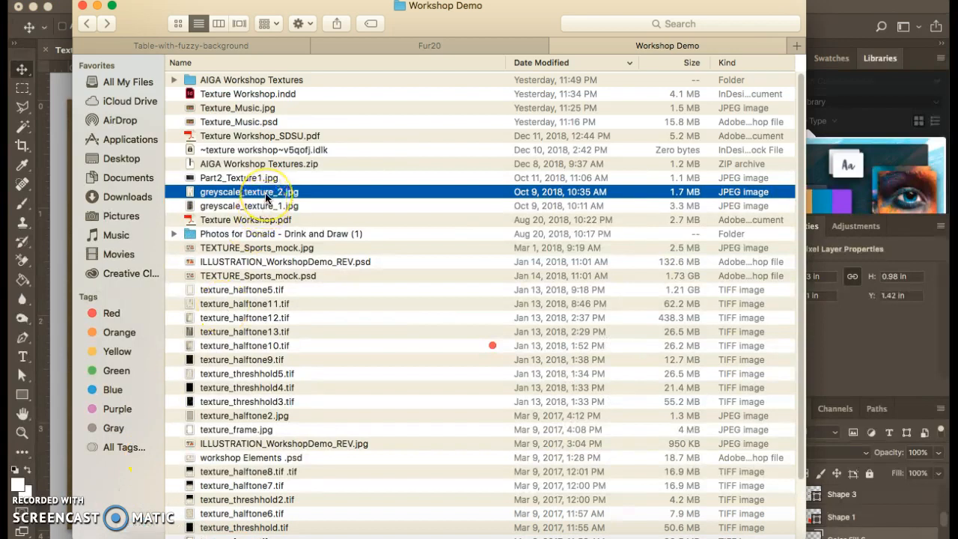
key("space")
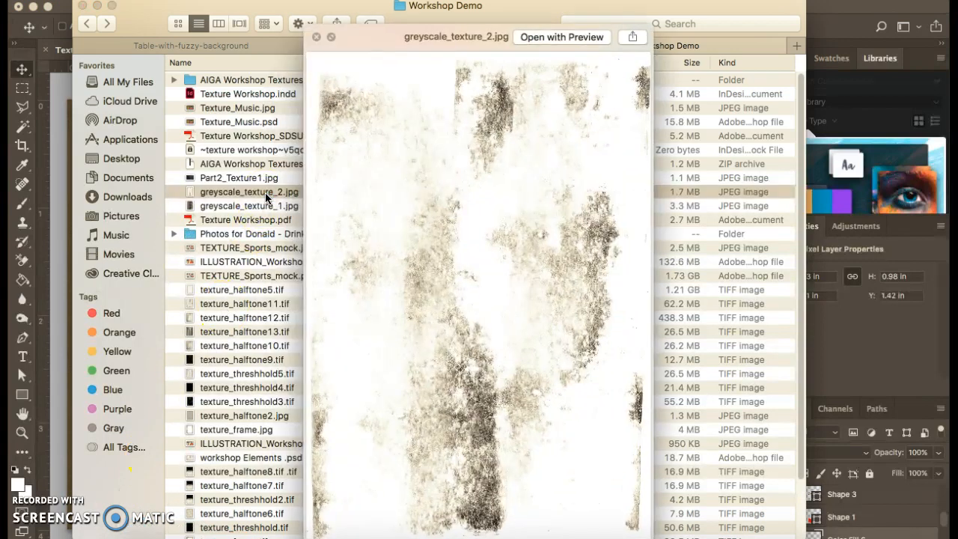
key("Down")
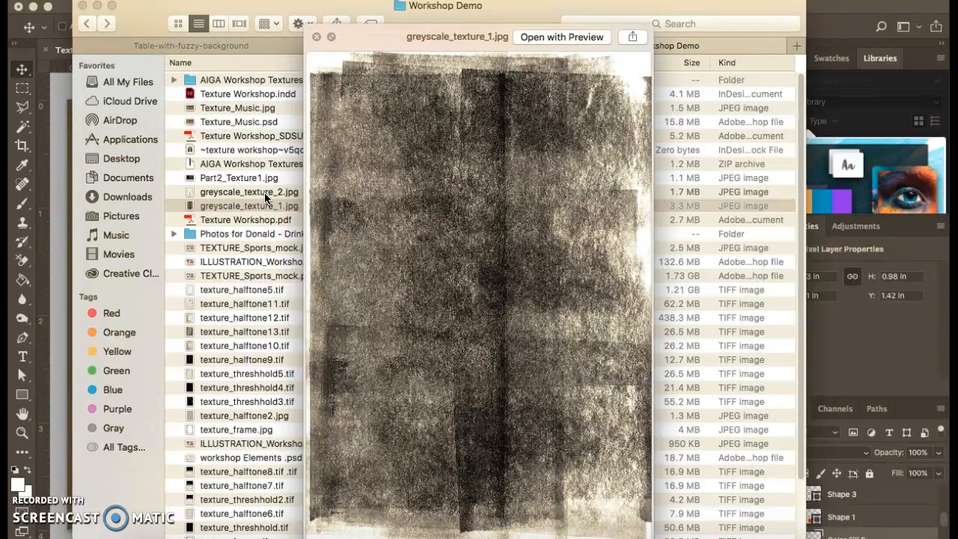
left_click_drag(260, 193, 466, 527)
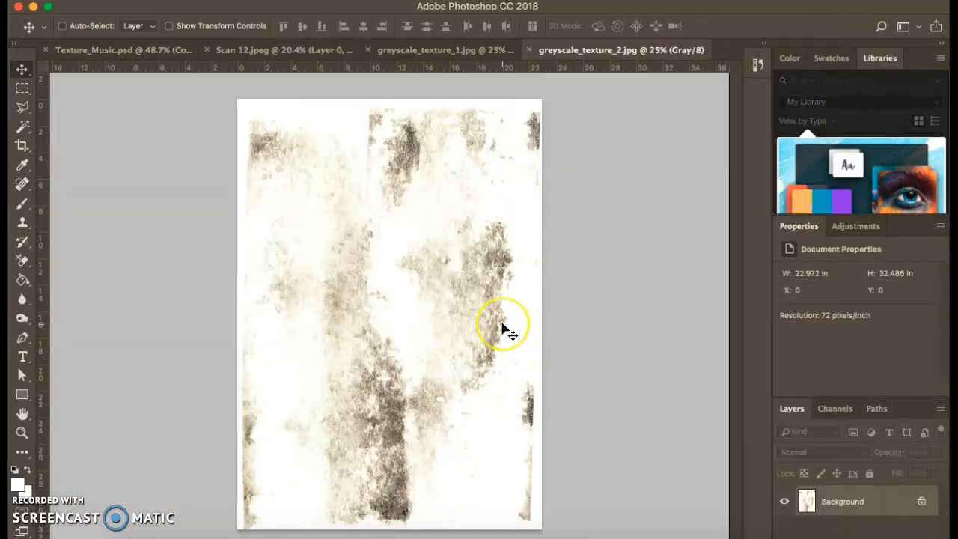
Step: Unlock the Background layer of greyscale_texture_2.jpg so it becomes a regular layer
key("super+equal")
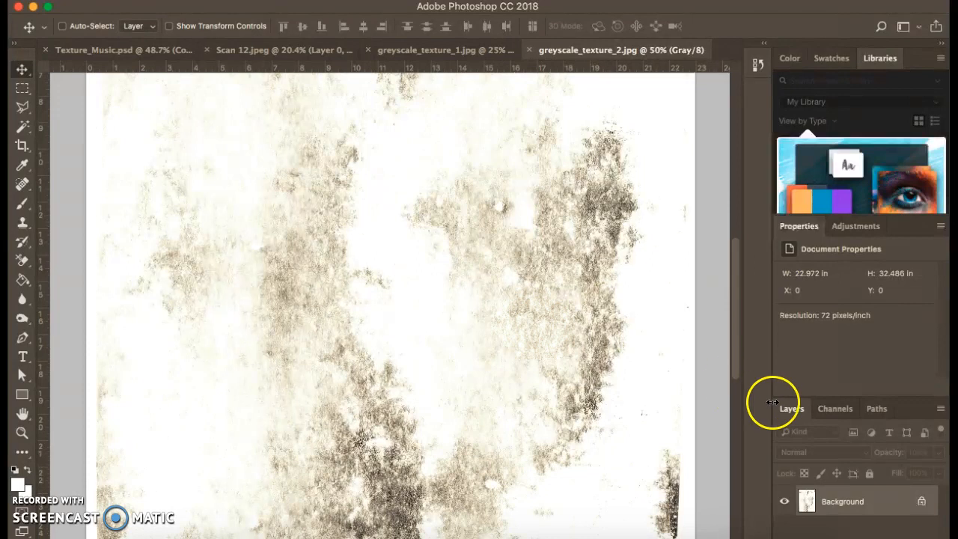
double_click(760, 7)
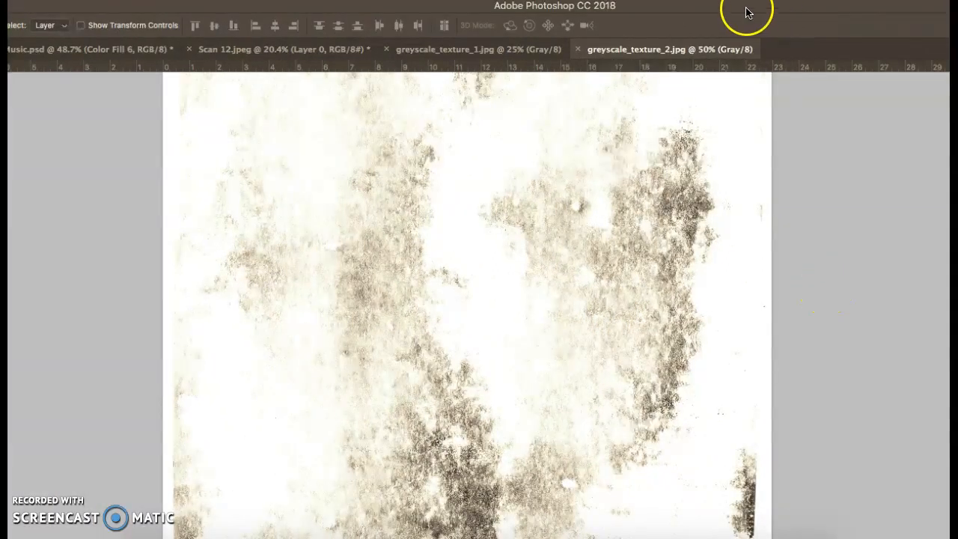
double_click(744, 7)
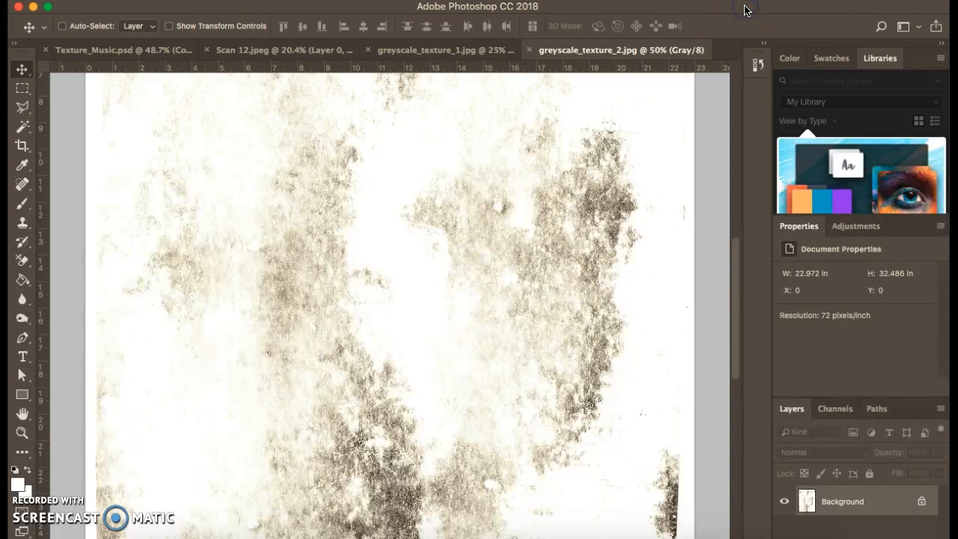
left_click(925, 503)
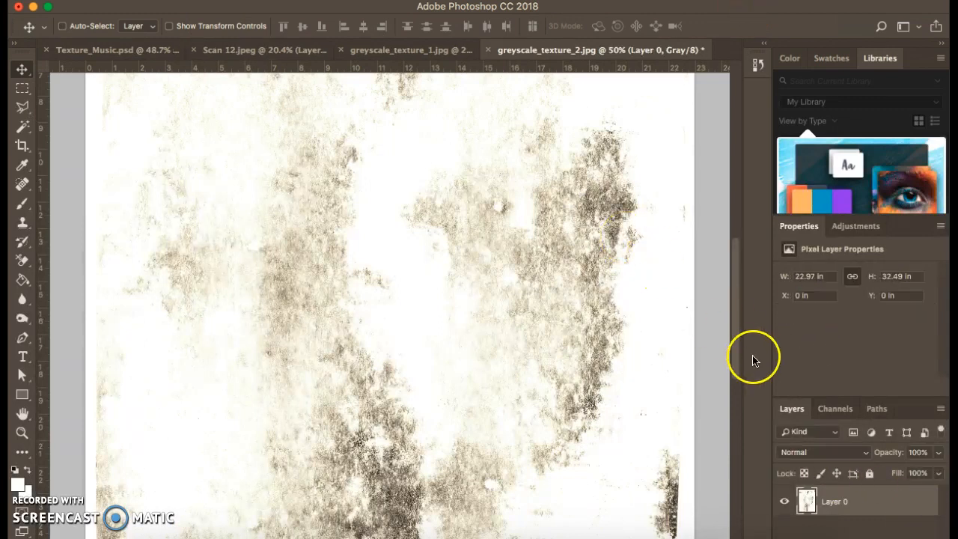
Step: Apply a Levels adjustment to the texture, sampling the blank paper as the white point and setting the black input level to 123
left_click(206, 0)
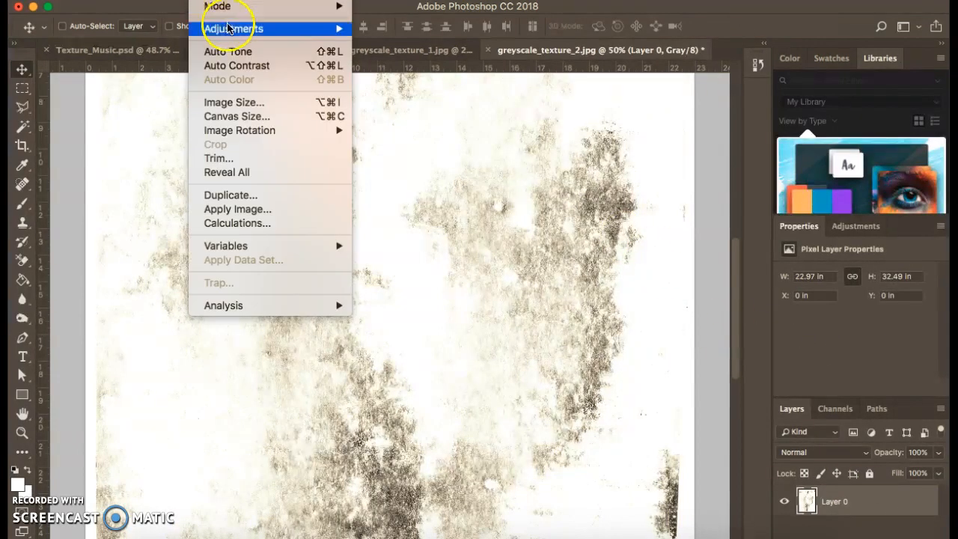
mouse_move(228, 28)
left_click(381, 43)
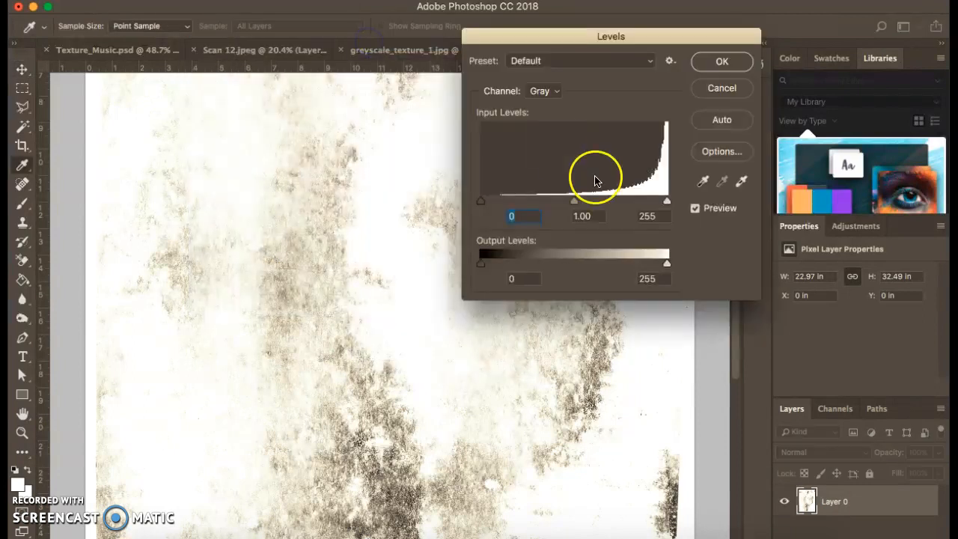
left_click(740, 182)
left_click(676, 330)
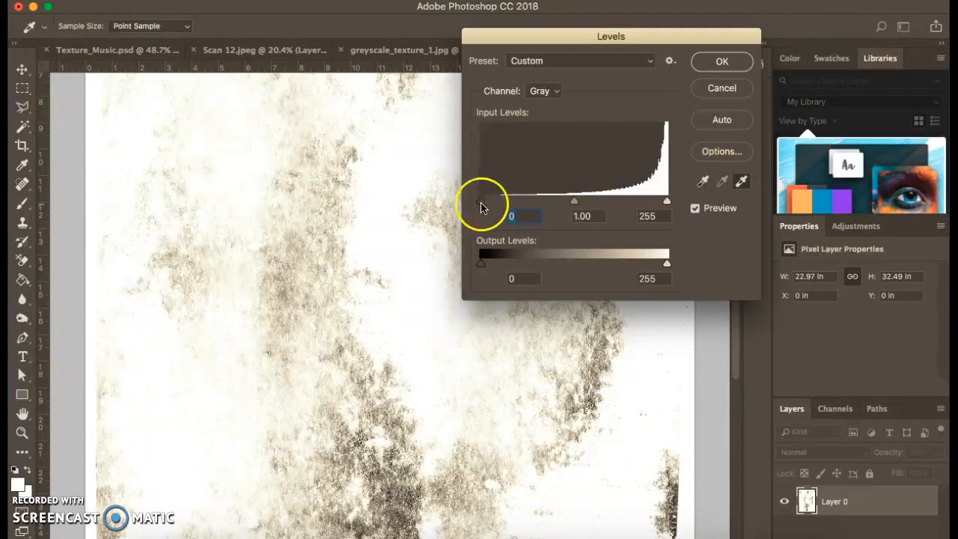
left_click_drag(481, 202, 565, 204)
left_click(726, 61)
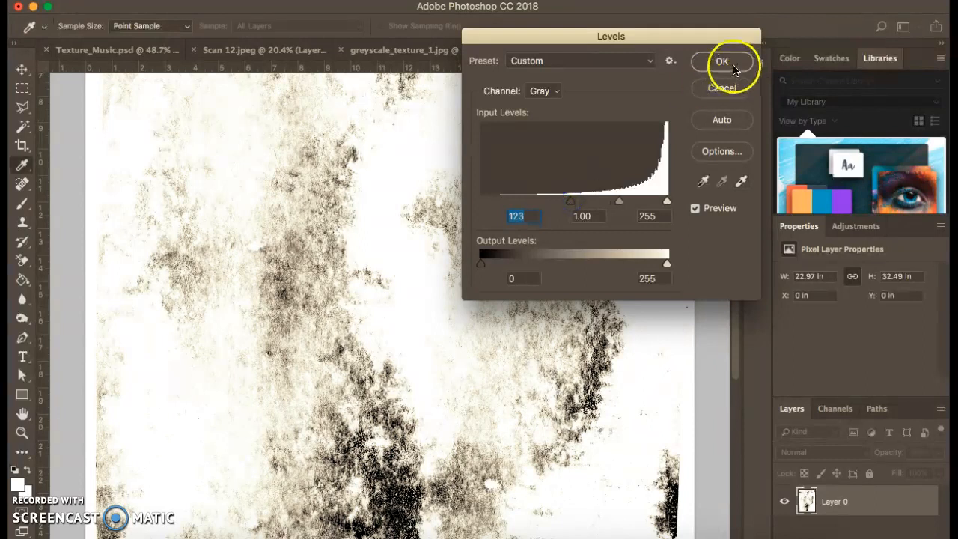
Step: Convert the grayscale image to Bitmap mode, flattening the layers, with 150 pixels/inch output and the Diffusion Dither method
key("super+minus")
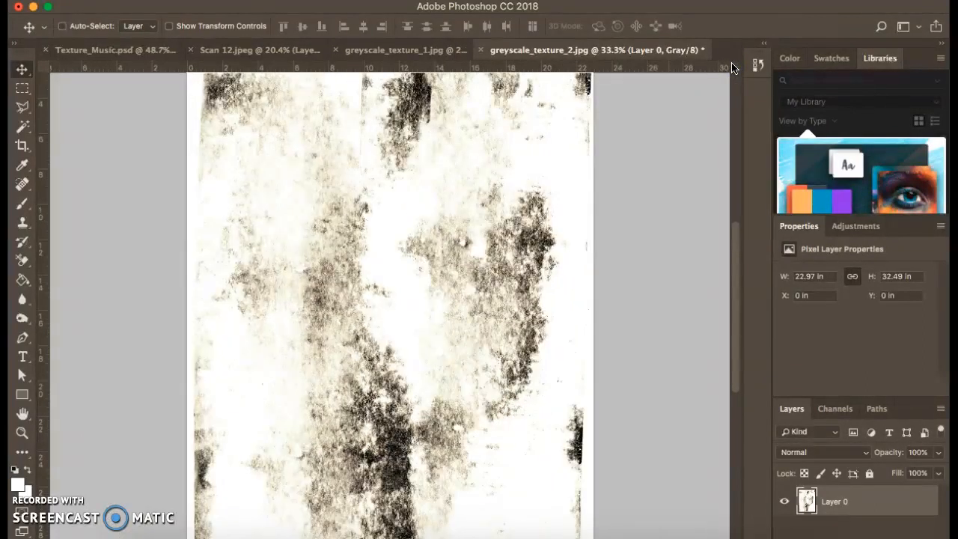
scroll(447, 205, "up", 5)
scroll(447, 205, "down", 5)
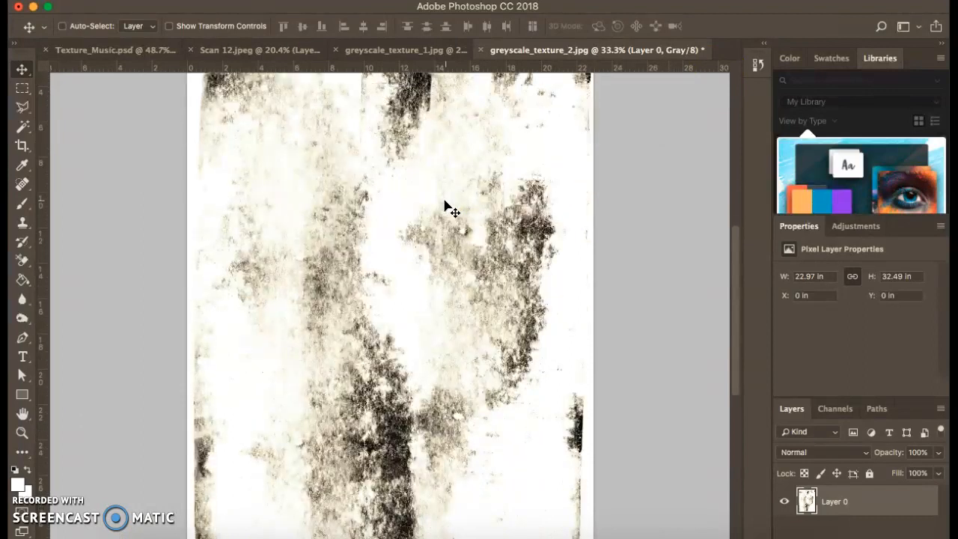
left_click(299, 96)
left_click(205, 1)
mouse_move(214, 7)
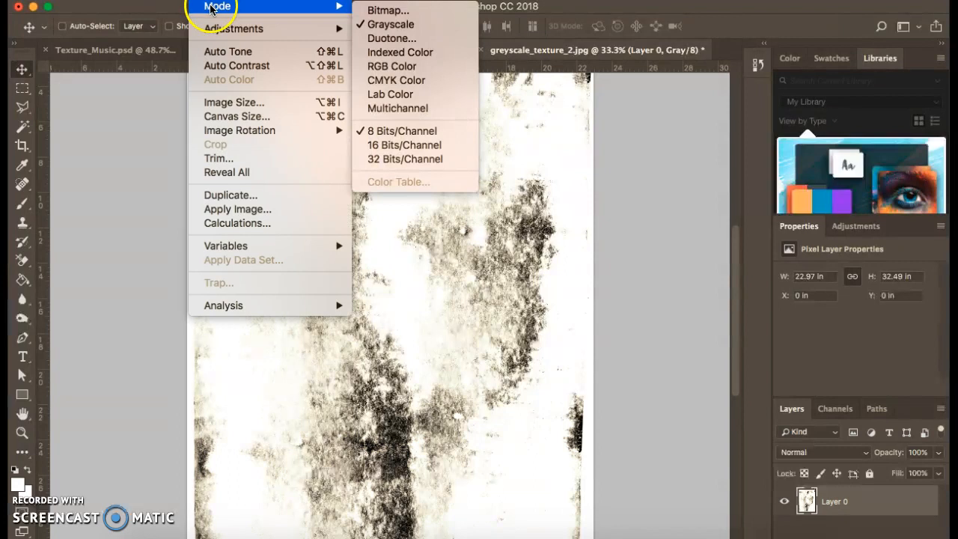
left_click(360, 10)
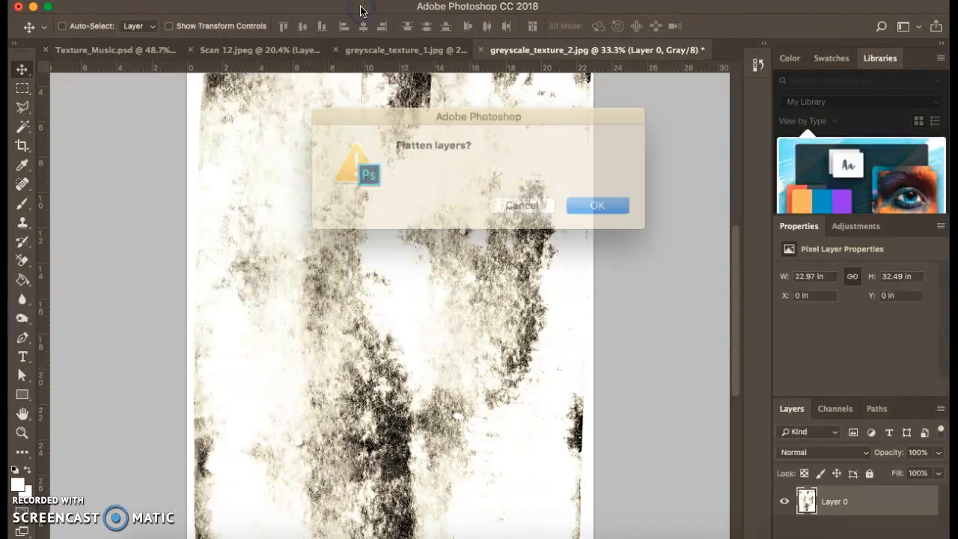
left_click(576, 199)
left_click(259, 201)
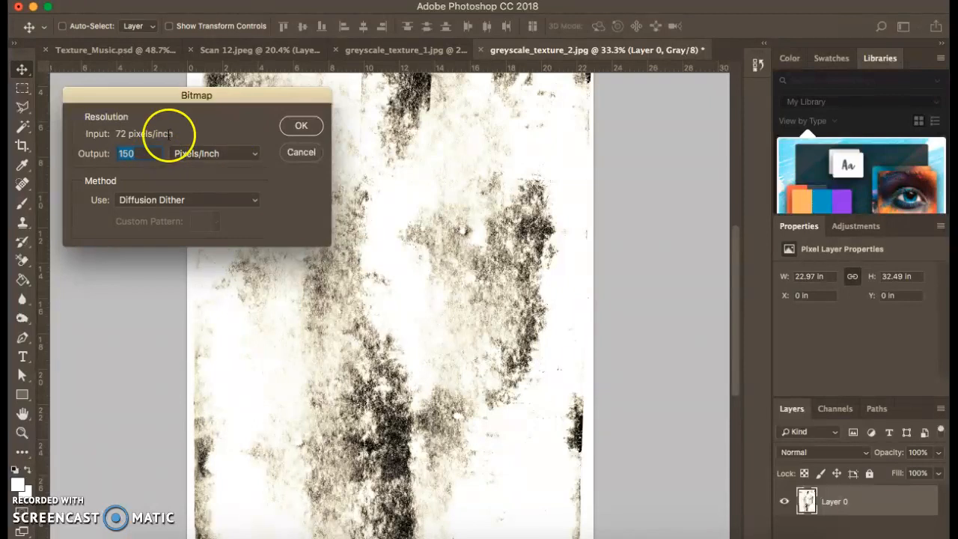
left_click(189, 198)
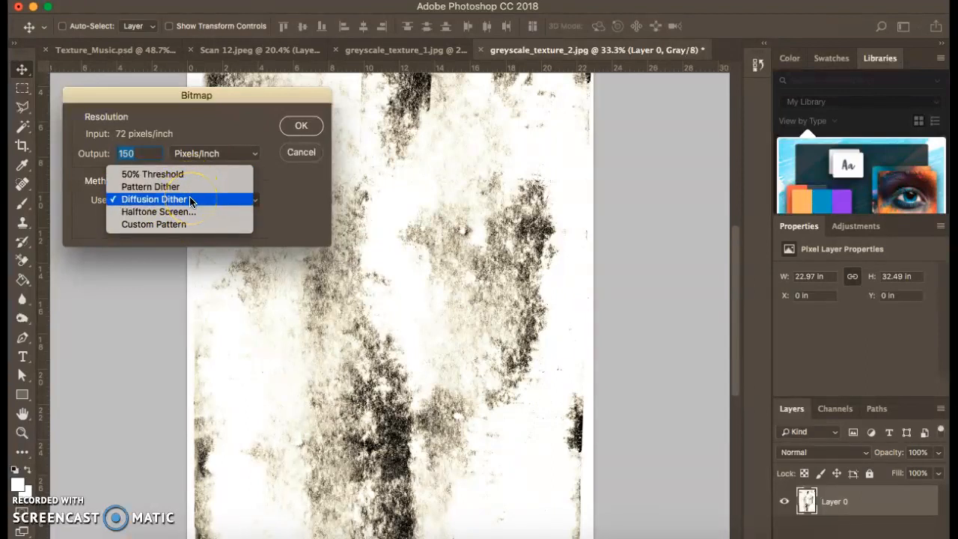
left_click(189, 199)
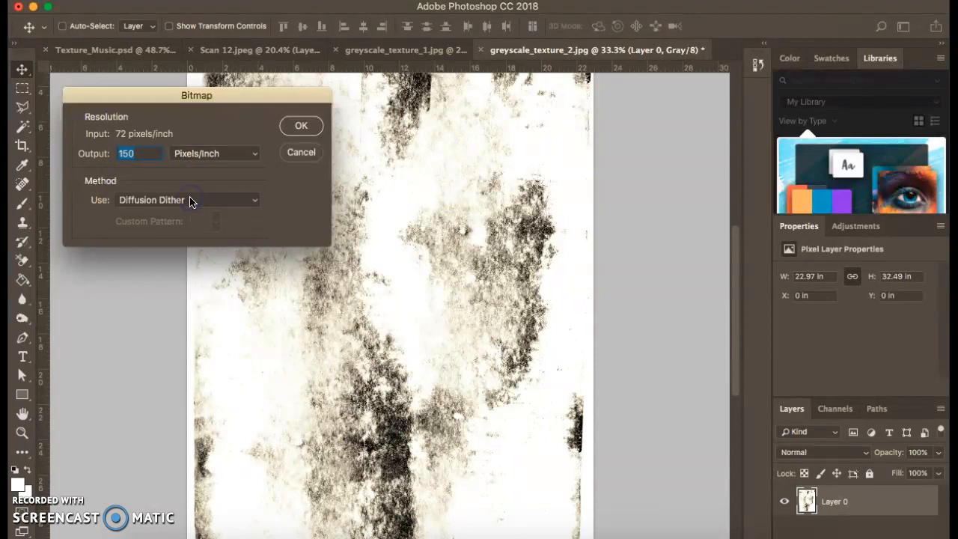
left_click(301, 136)
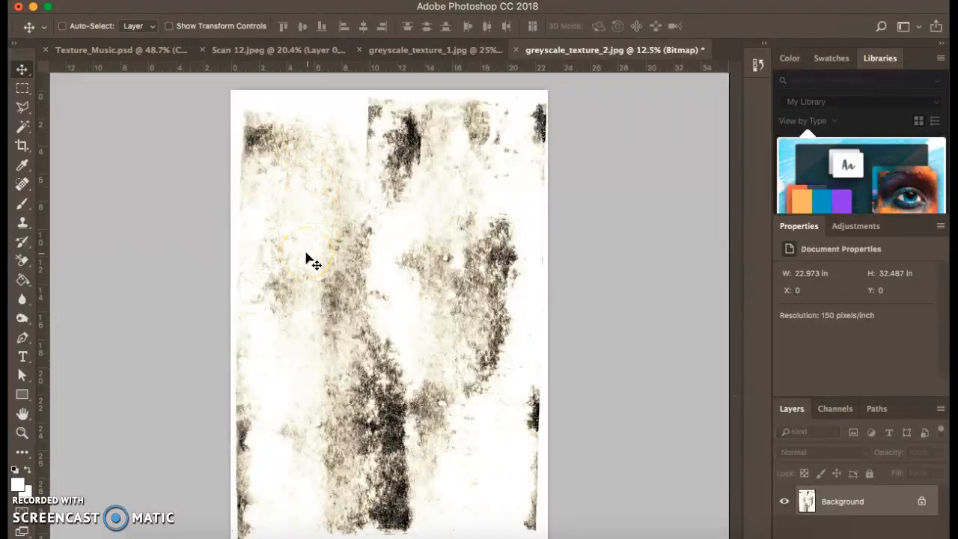
Step: Examine the dither pattern of the bitmap texture up close and at reduced magnification
scroll(385, 178, "down", 5)
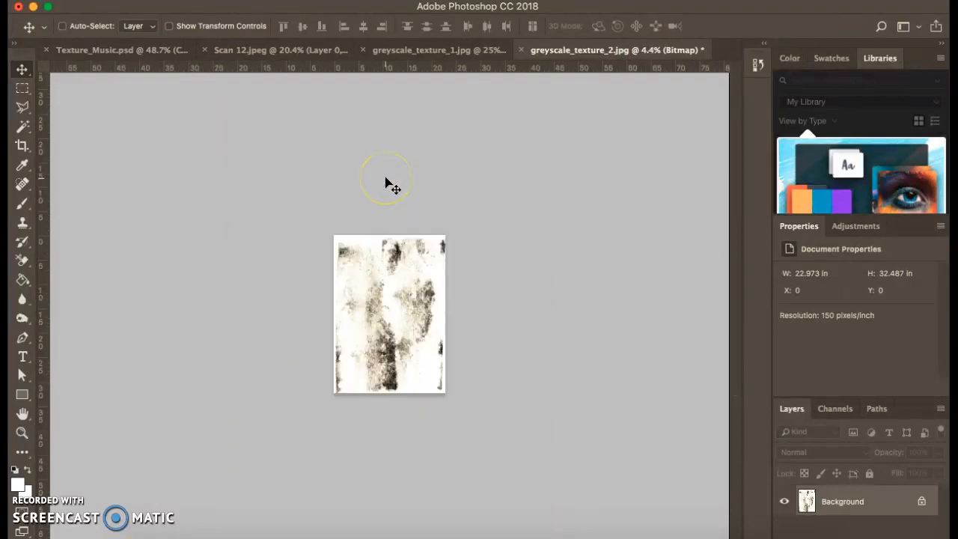
scroll(386, 178, "up", 5)
scroll(385, 178, "up", 6)
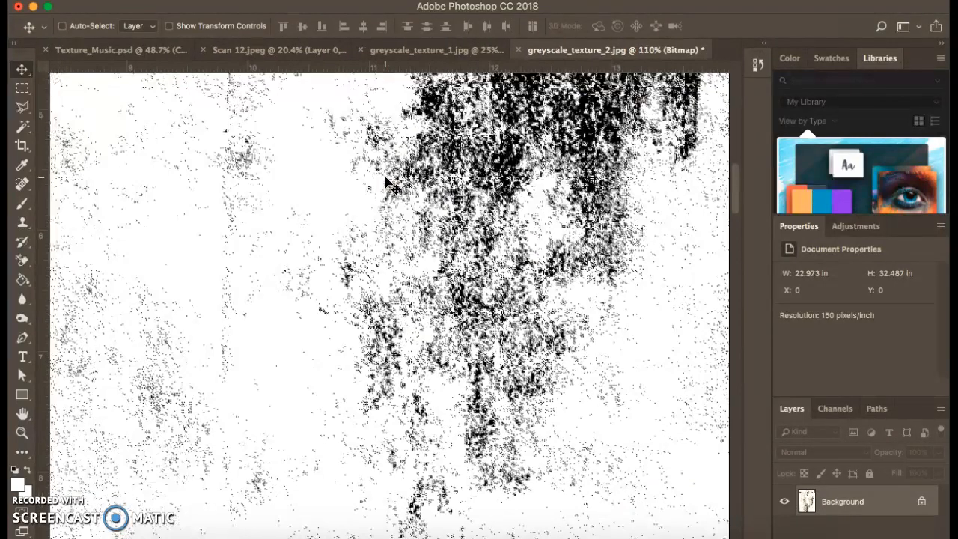
scroll(385, 182, "up", 2)
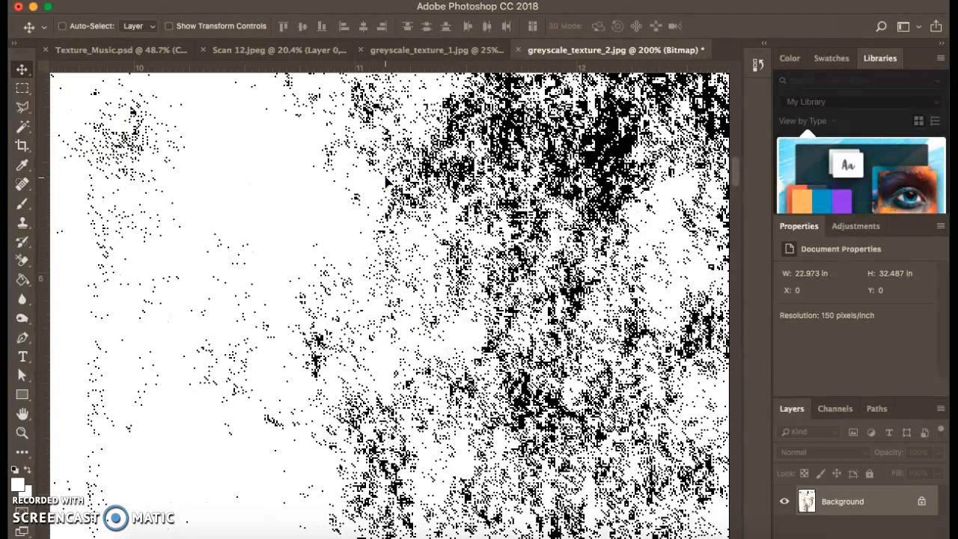
scroll(386, 182, "up", 1)
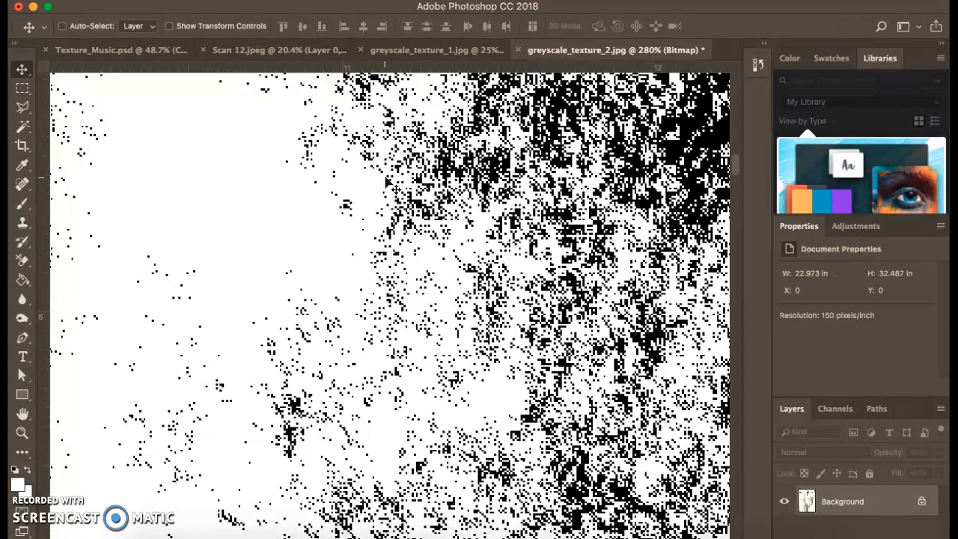
scroll(385, 182, "down", 3)
scroll(385, 182, "down", 1)
scroll(385, 181, "down", 1)
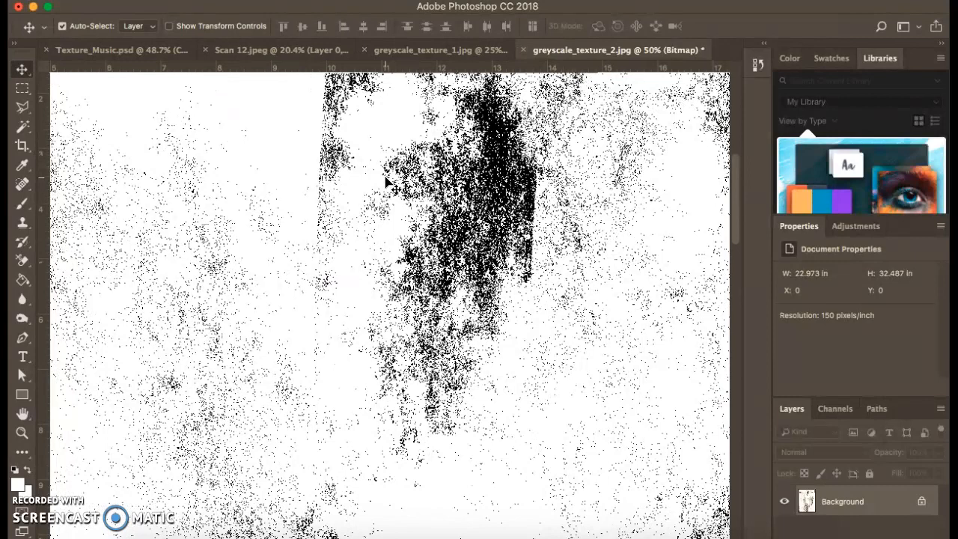
scroll(385, 182, "down", 1)
left_click_drag(375, 225, 369, 163)
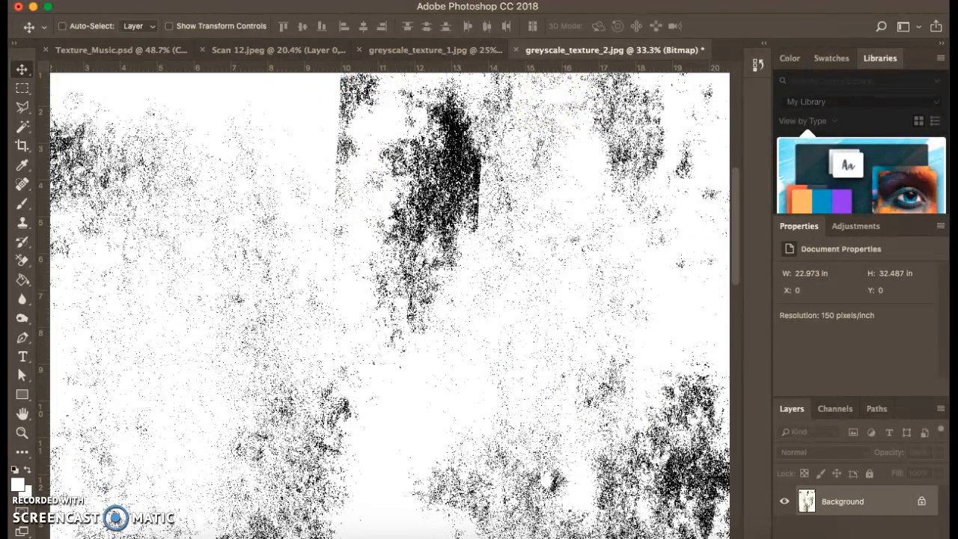
Step: Save the texture as greyscale_texture_3.bmp in the Workshop Demo folder, in BMP format with the OS/2 file format and 1 Bit depth
left_click(138, 1)
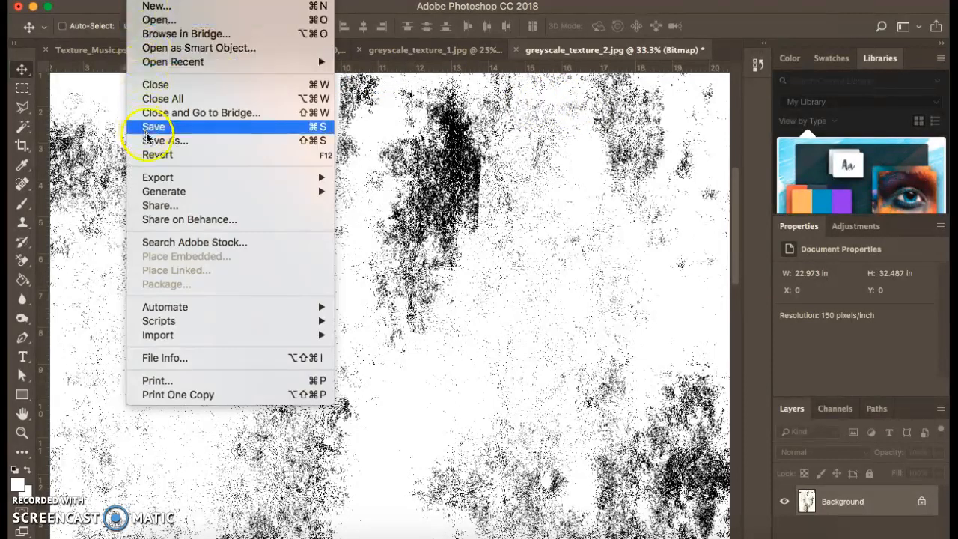
left_click(152, 142)
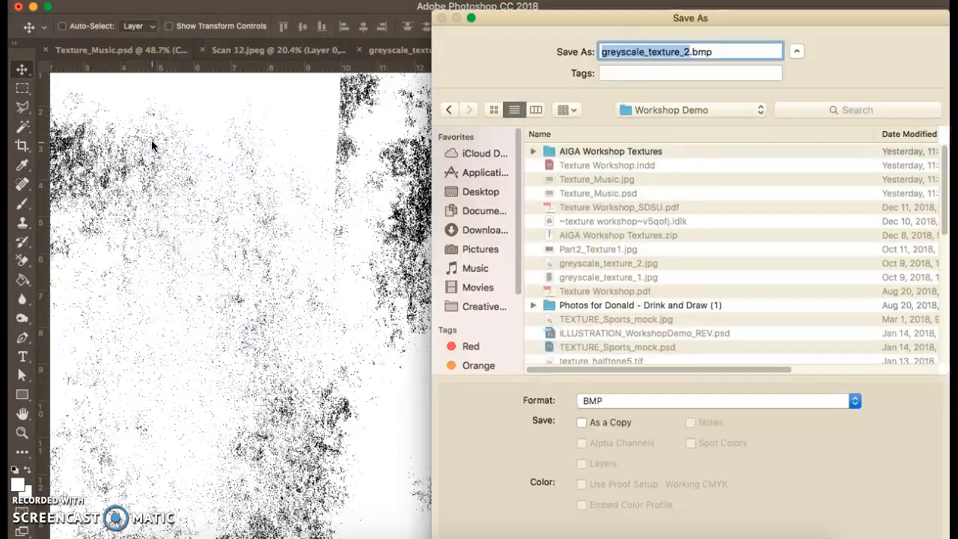
left_click_drag(576, 23, 378, 21)
left_click(397, 397)
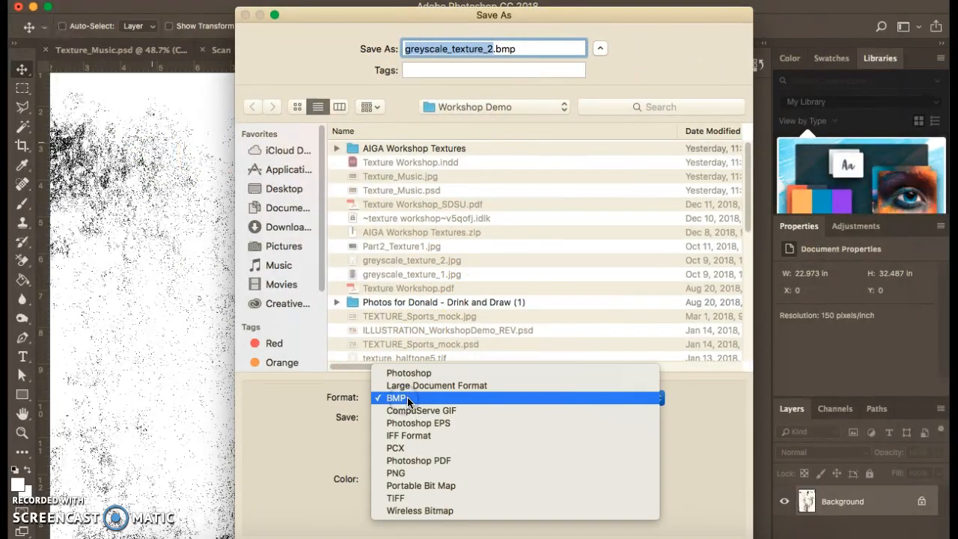
left_click(402, 398)
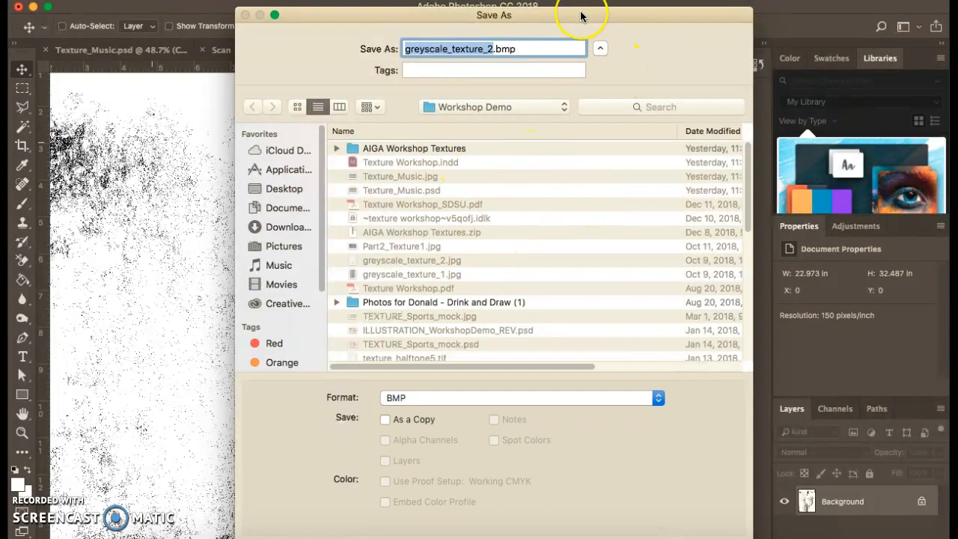
key("Right")
key("BackSpace")
type("3")
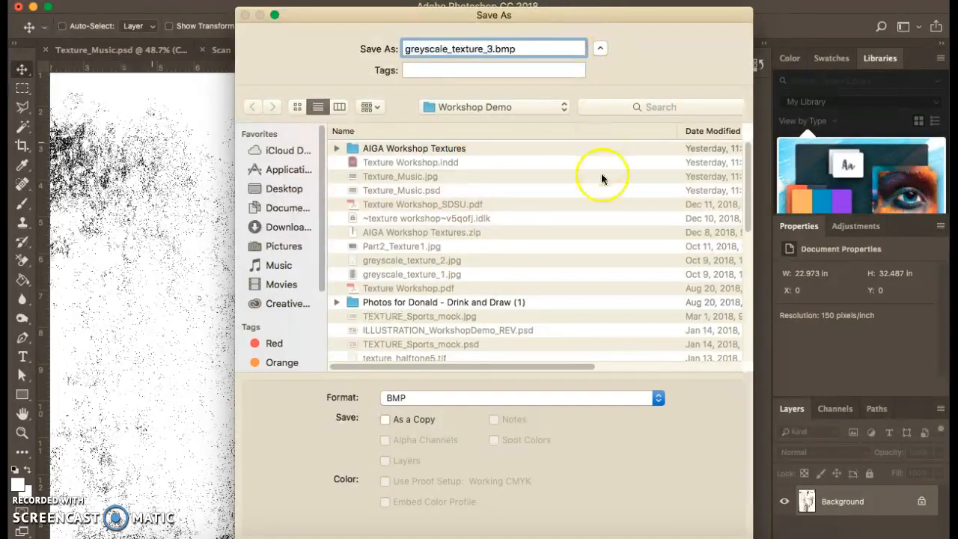
left_click_drag(620, 11, 581, 1)
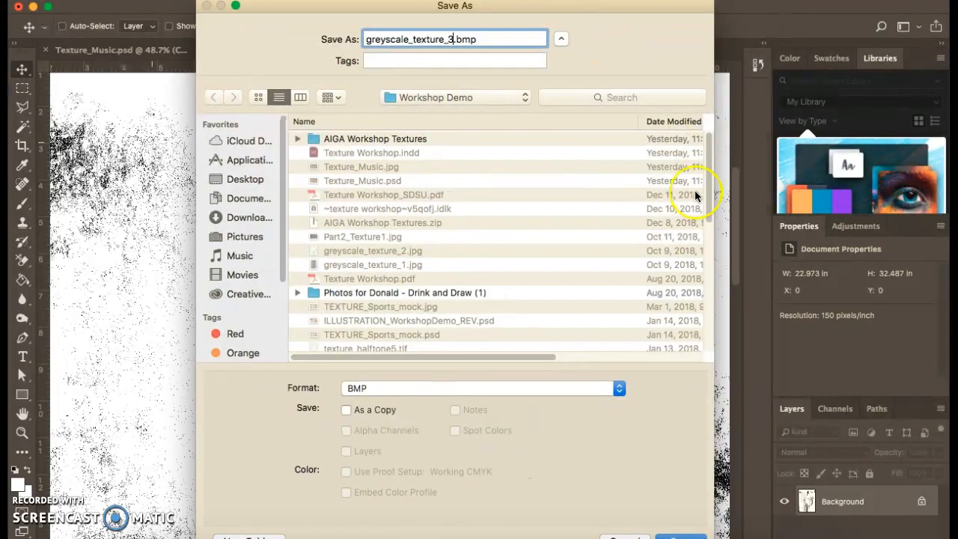
left_click(667, 536)
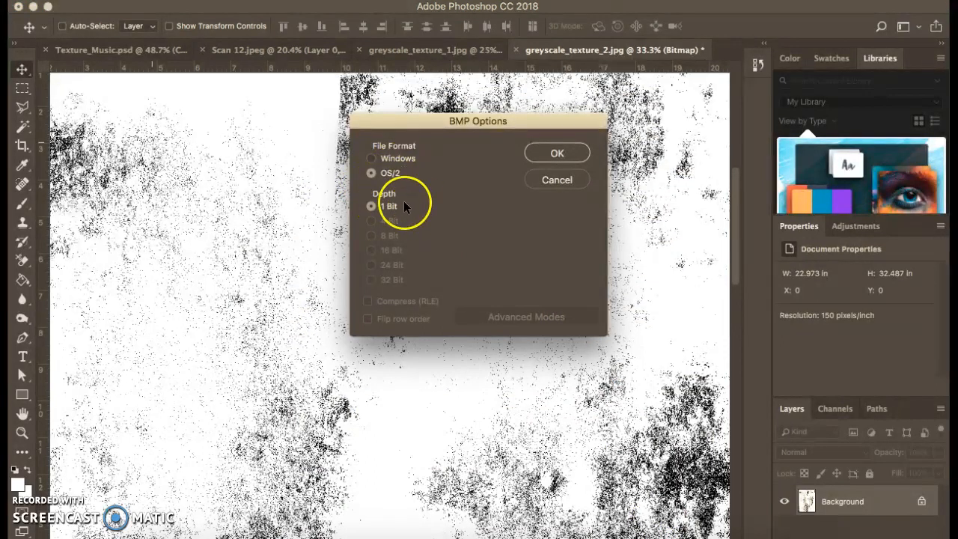
left_click(567, 153)
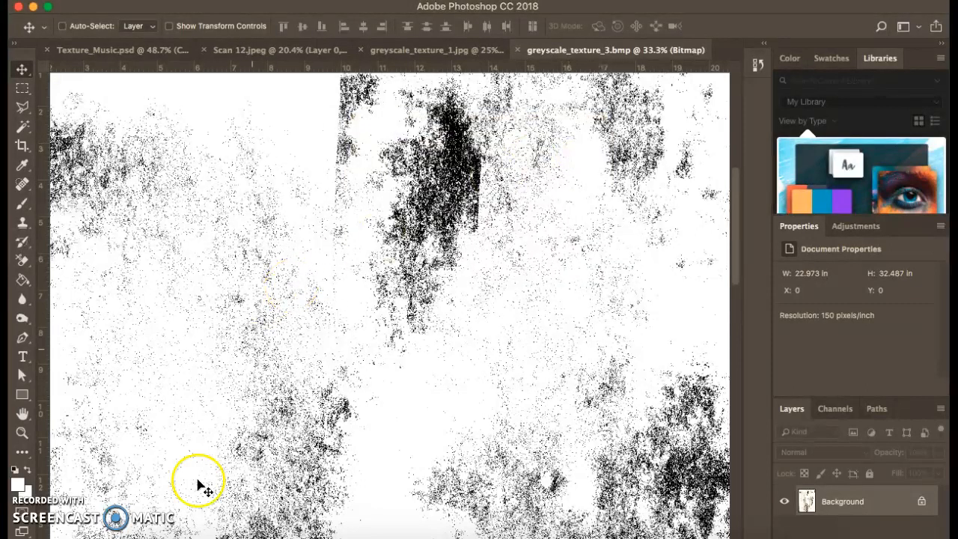
Step: Switch to Finder and preview the saved greyscale_texture_3.bmp in the Workshop Demo folder
left_click(138, 533)
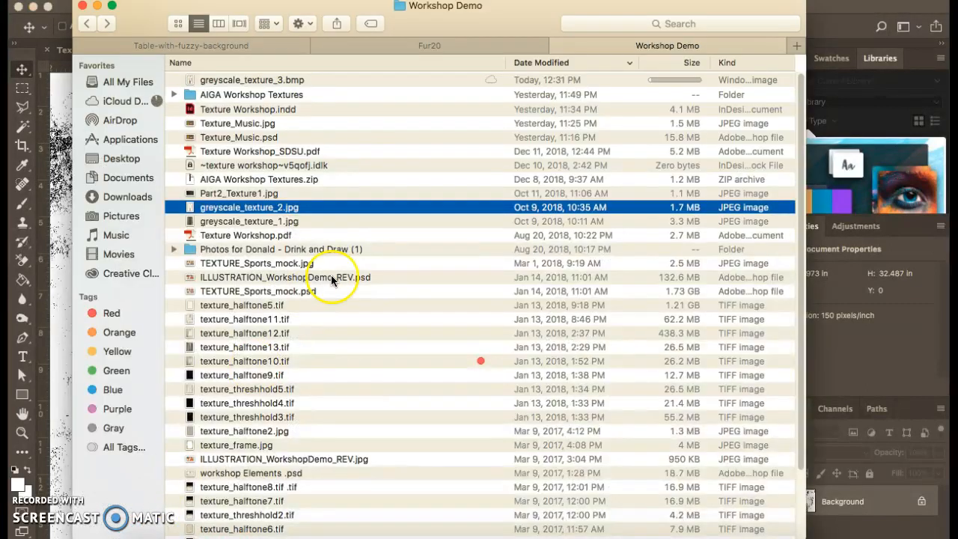
left_click(288, 80)
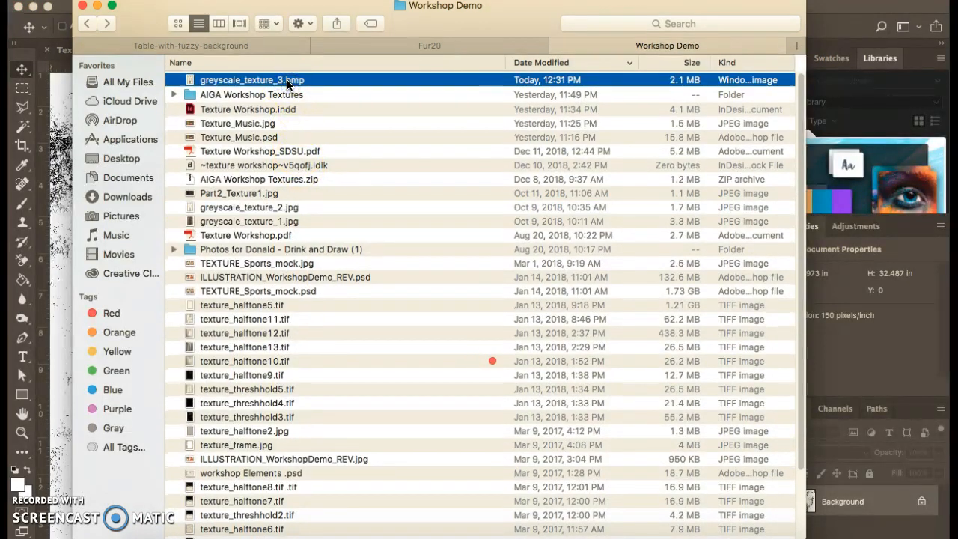
key("space")
key("space")
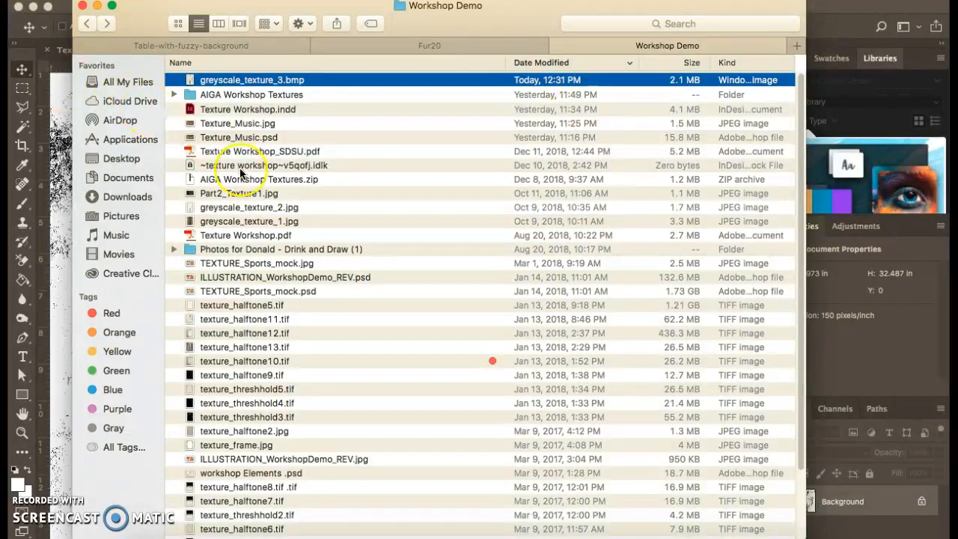
Step: Preview greyscale_texture_1.jpg in the Workshop Demo folder, open it in Photoshop and unlock its Background layer
left_click(257, 209)
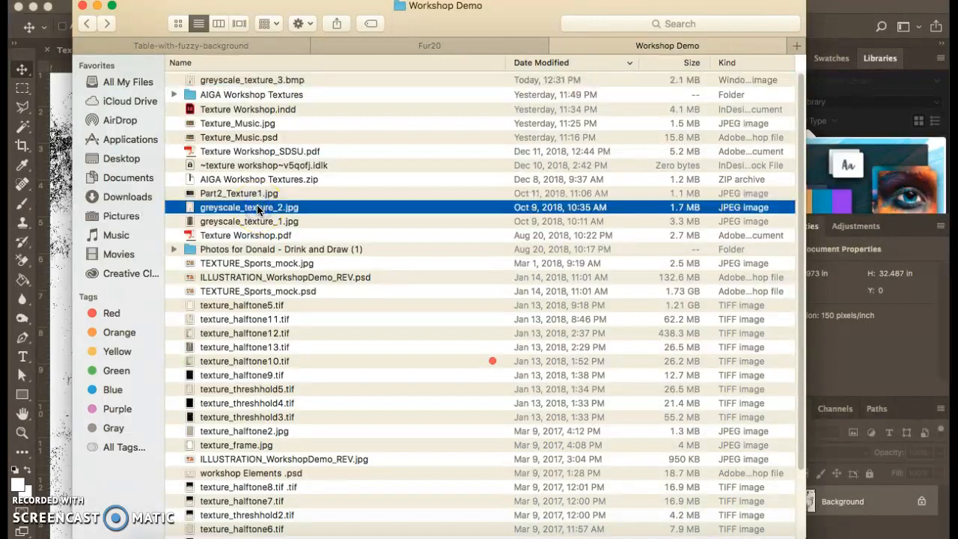
key("Down")
key("space")
key("space")
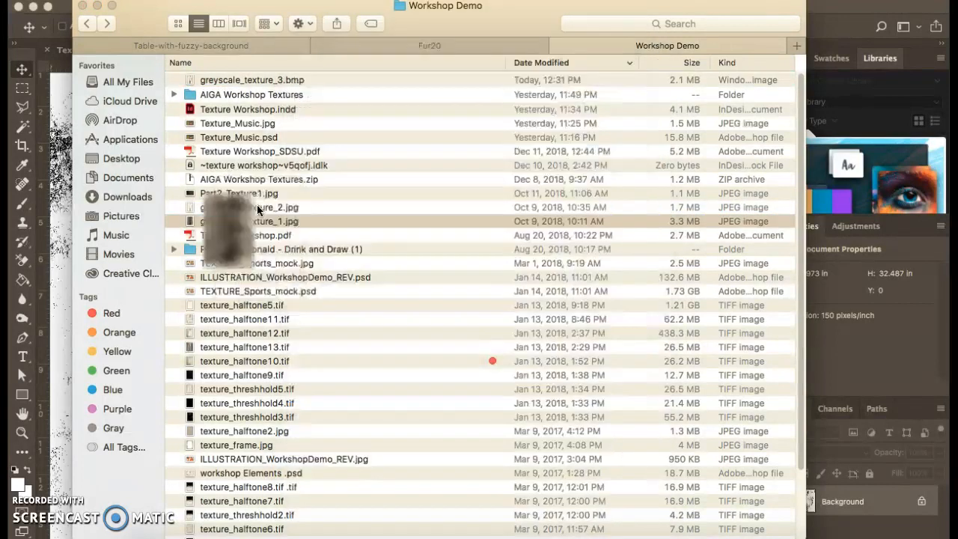
left_click(248, 222)
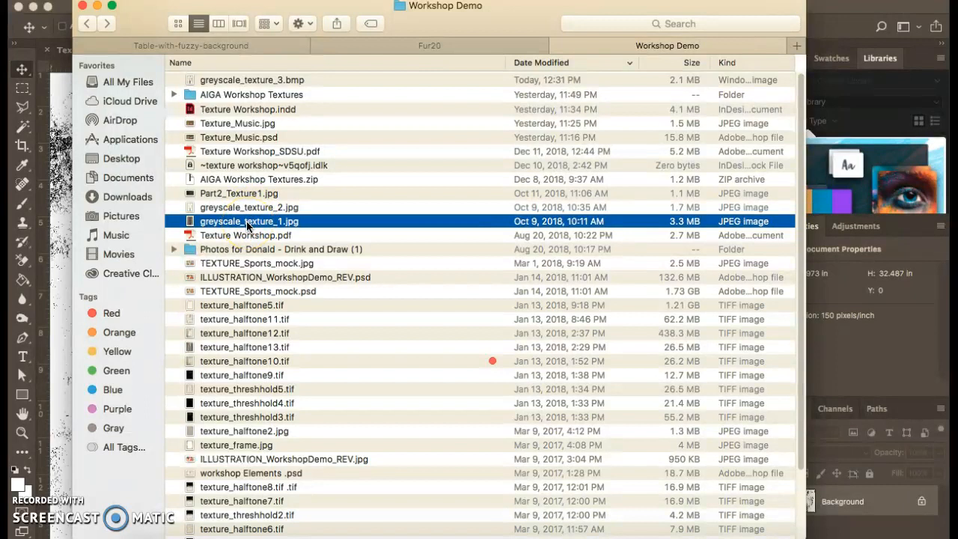
left_click_drag(248, 225, 471, 531)
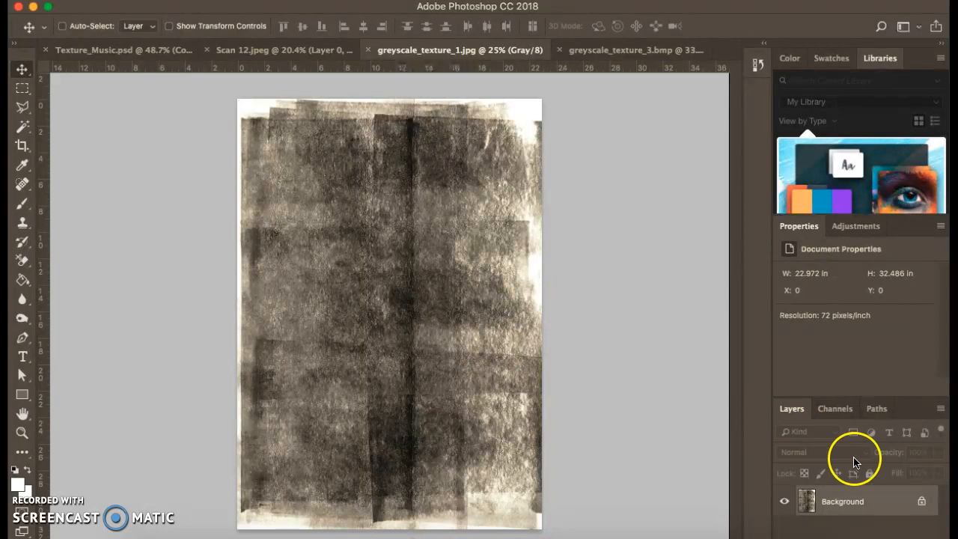
left_click(921, 505)
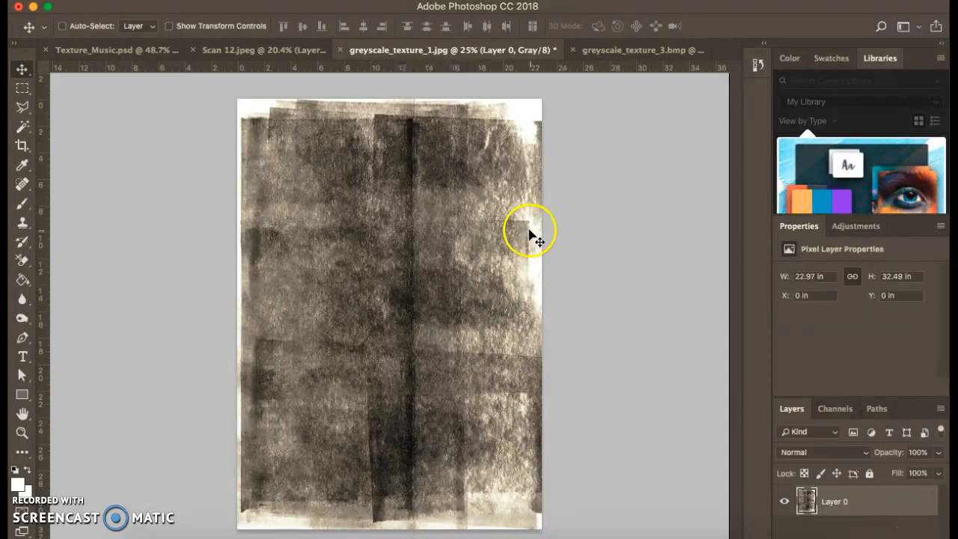
Step: Start a Levels adjustment on the texture and sample a light area near its lower-right corner as the white point
left_click(217, 0)
mouse_move(224, 7)
mouse_move(233, 29)
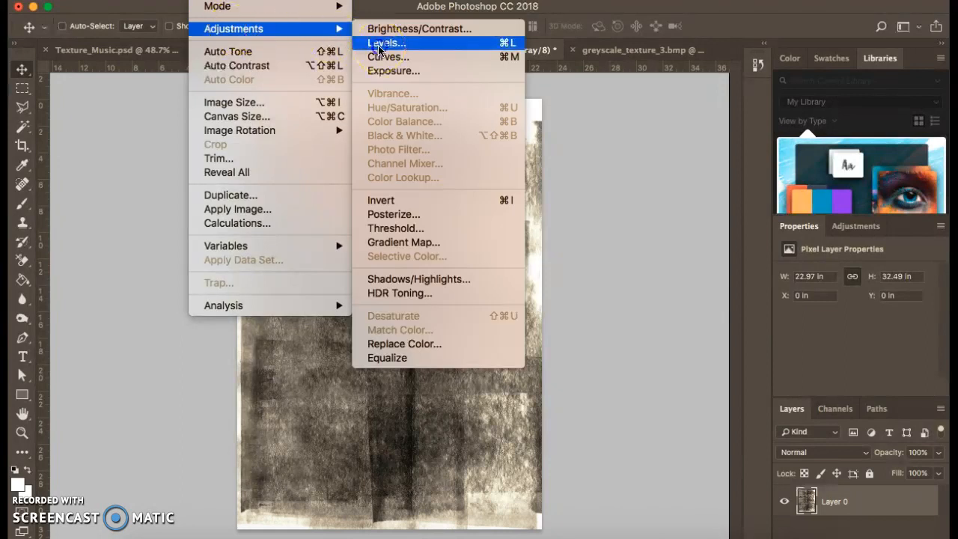
left_click(380, 45)
left_click(743, 185)
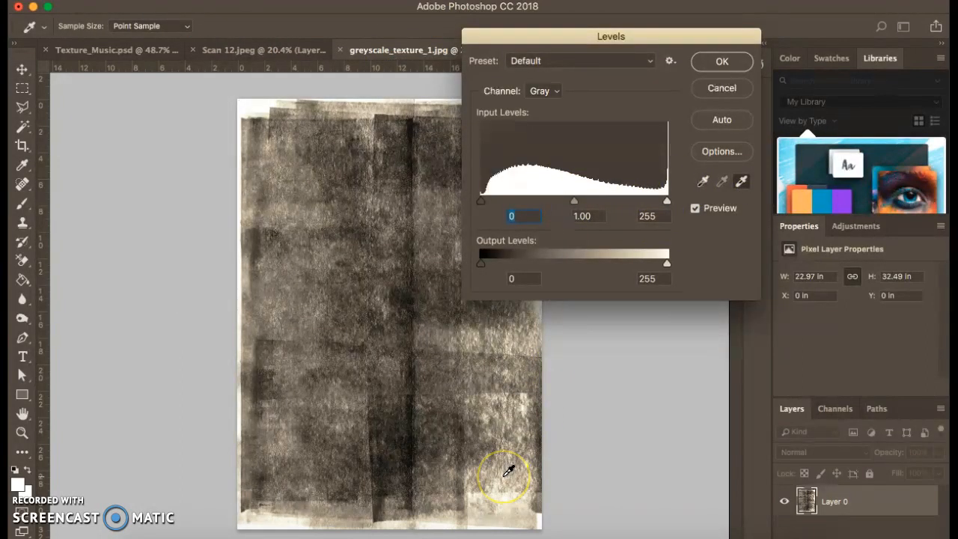
scroll(504, 475, "up", 6)
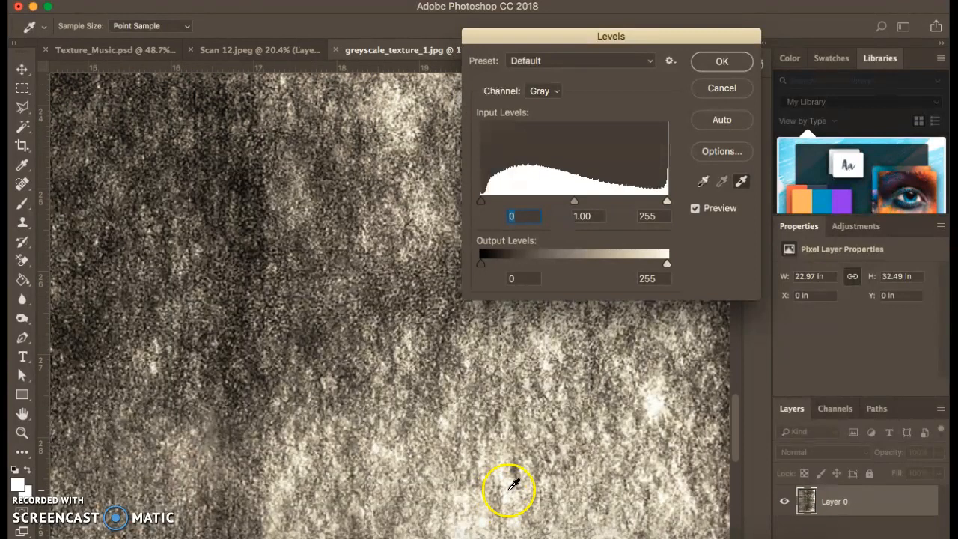
left_click(509, 482)
key("alt")
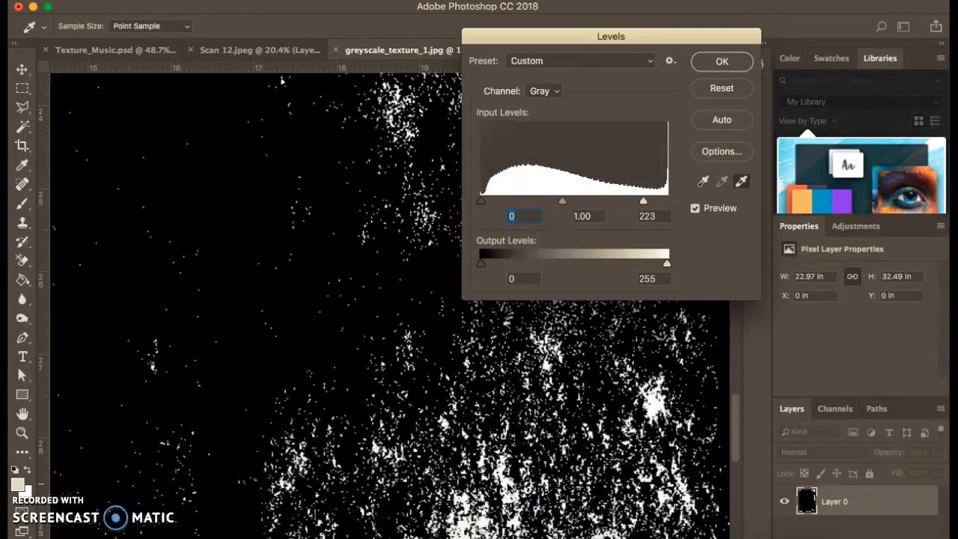
scroll(507, 482, "down", 4)
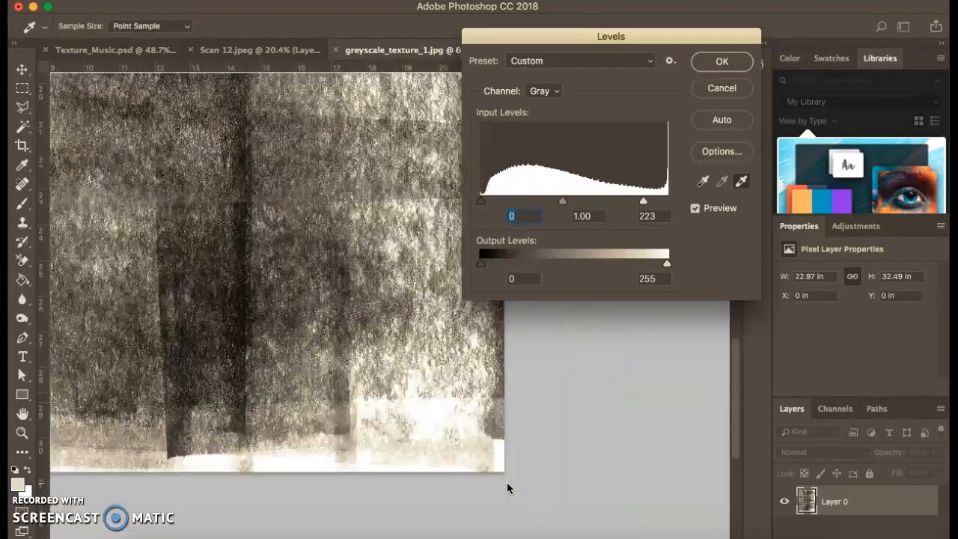
left_click(360, 452)
key("alt")
left_click_drag(344, 354, 425, 412)
key("alt")
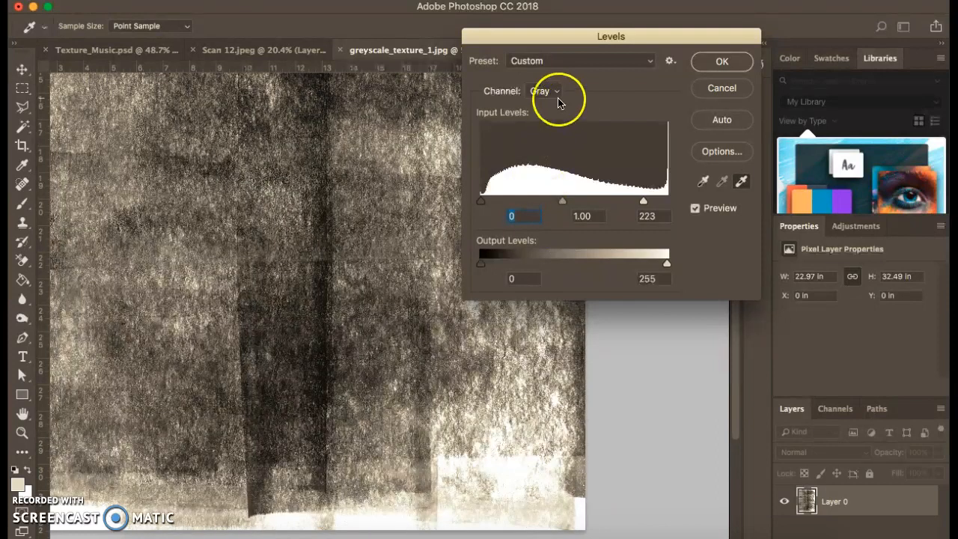
Step: Set the Levels black input to 13 and white input to 169, and apply the adjustment
left_click(554, 91)
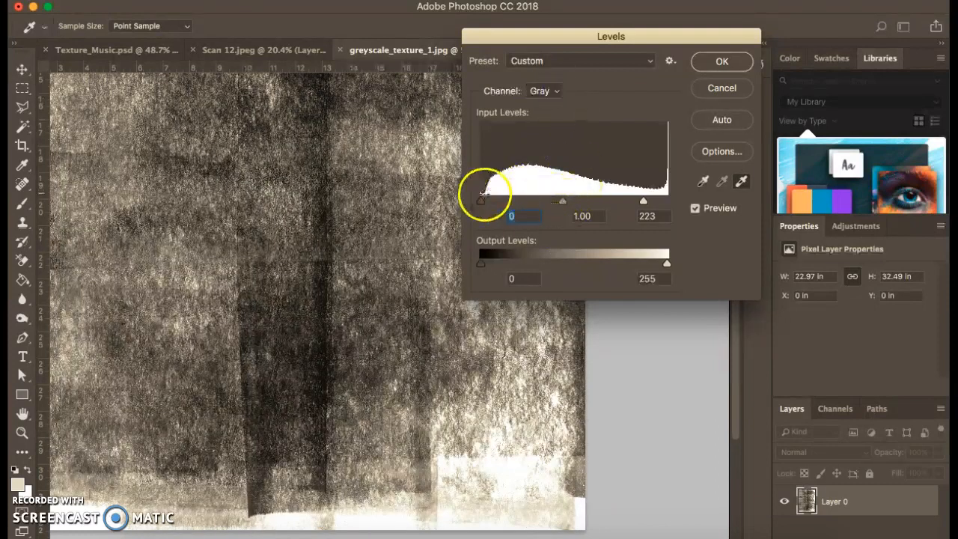
left_click_drag(481, 201, 489, 200)
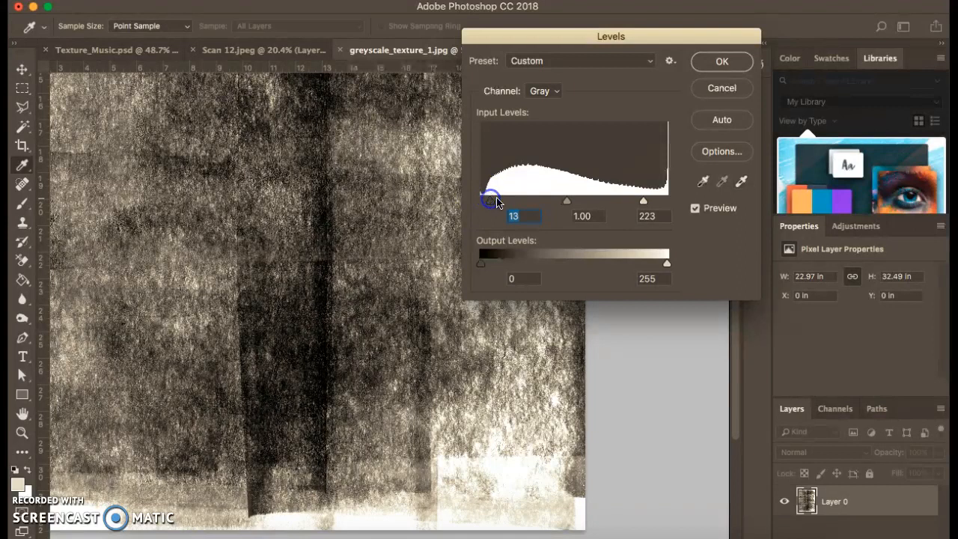
left_click_drag(643, 200, 604, 196)
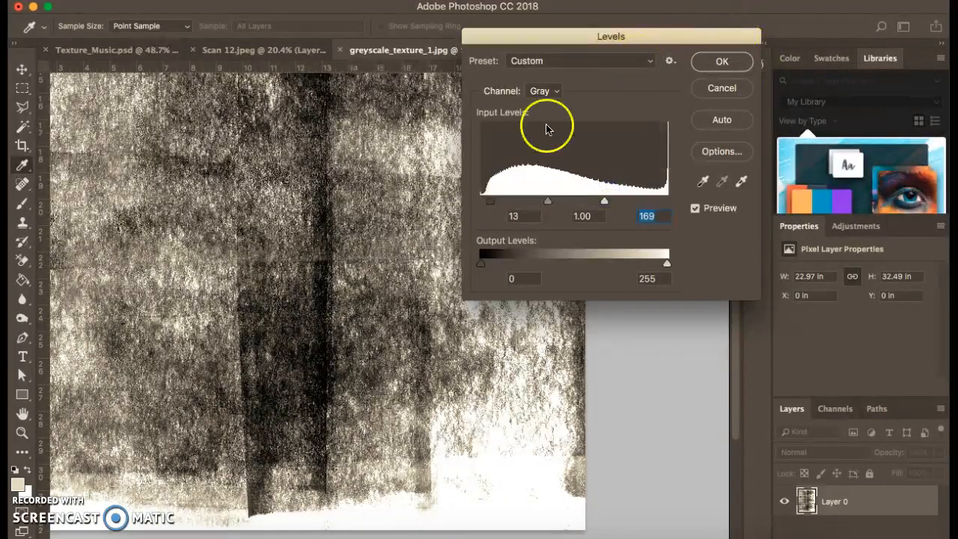
key("super+minus")
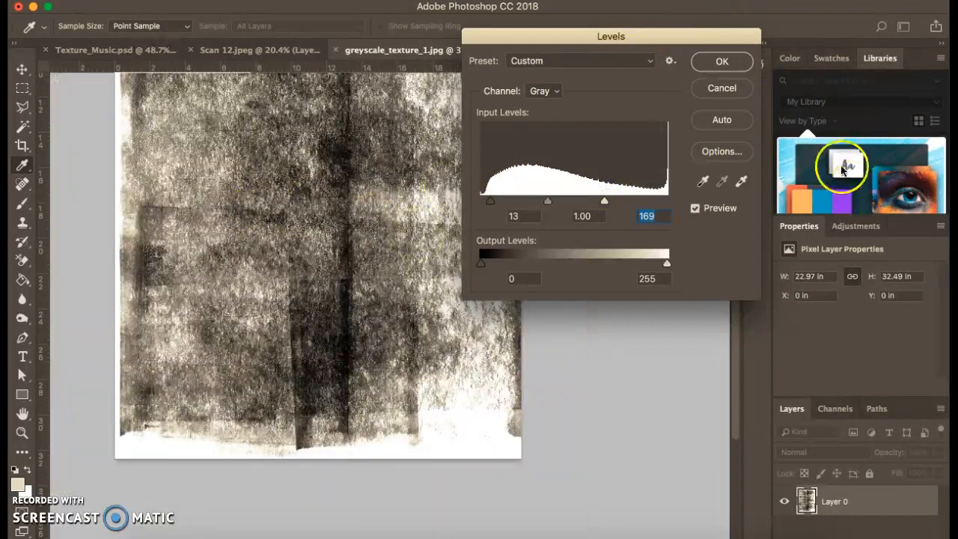
left_click(725, 62)
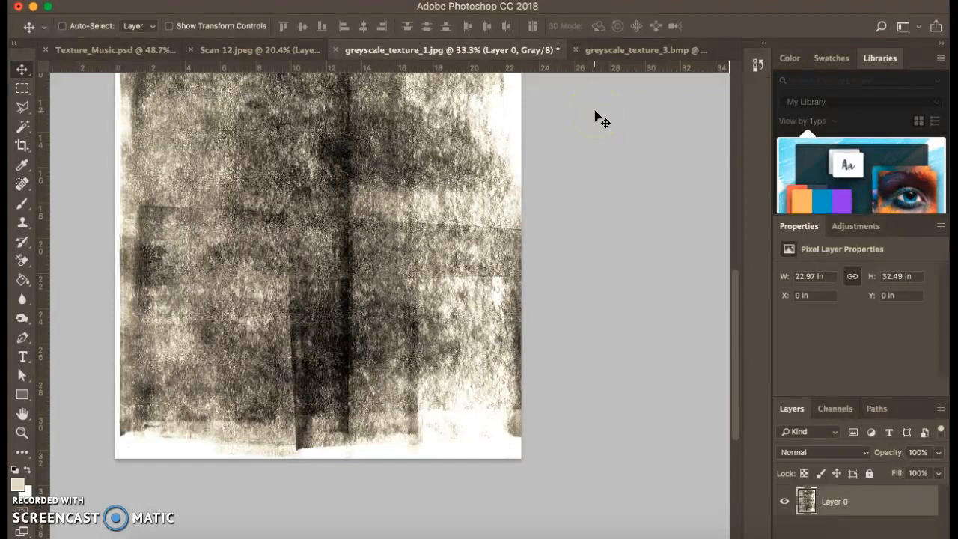
Step: Apply the Color Halftone filter to the texture with a maximum radius of 8 pixels and all screen angles at 100 degrees
key("super+0")
key("super+plus")
key("super+plus")
key("super+plus")
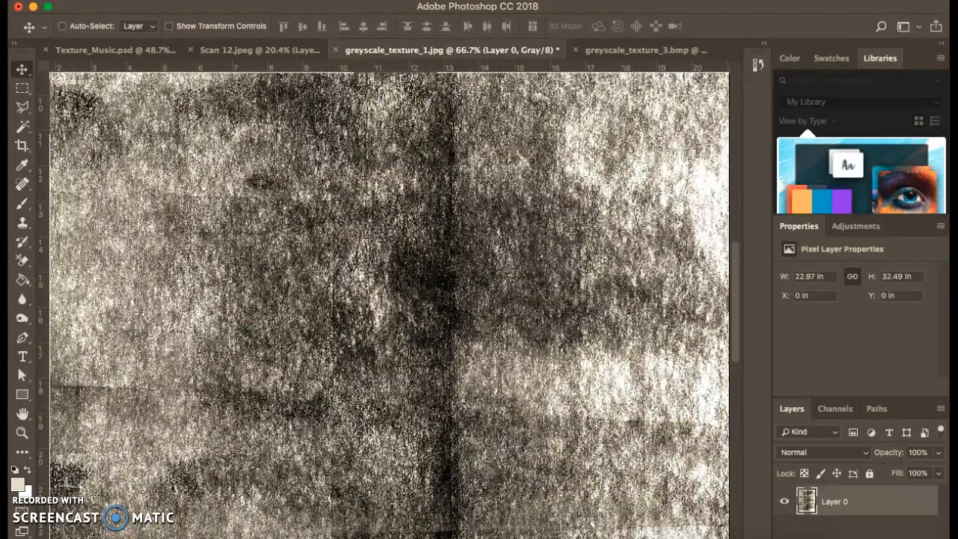
left_click(371, 0)
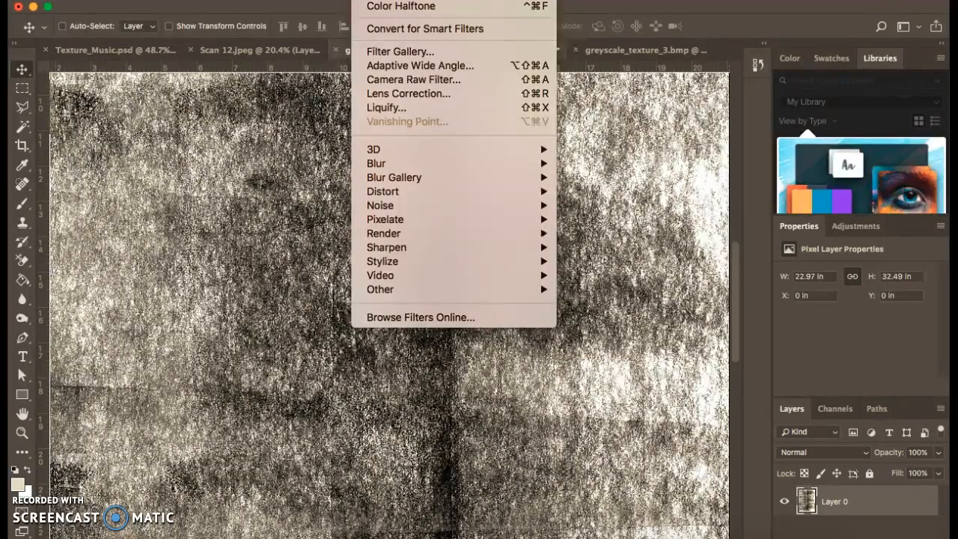
mouse_move(429, 219)
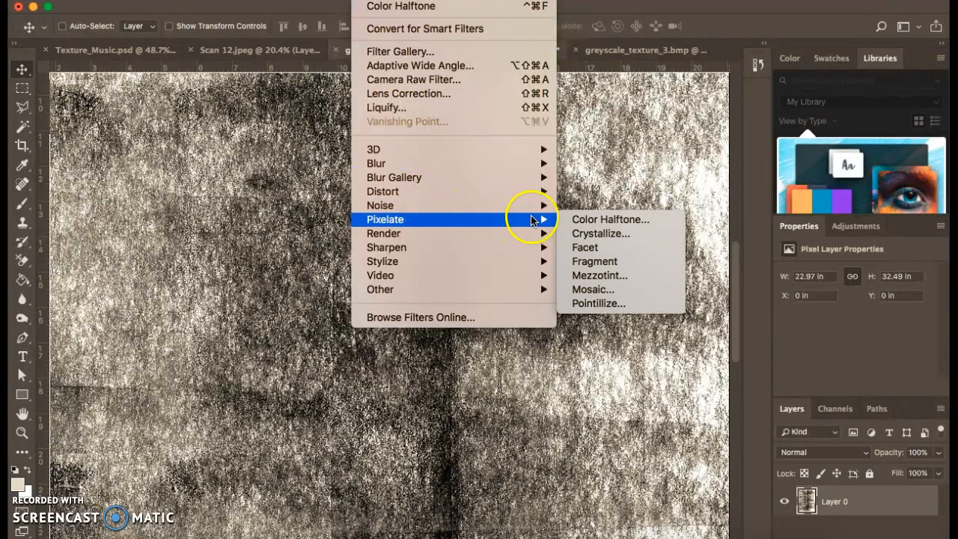
left_click(579, 220)
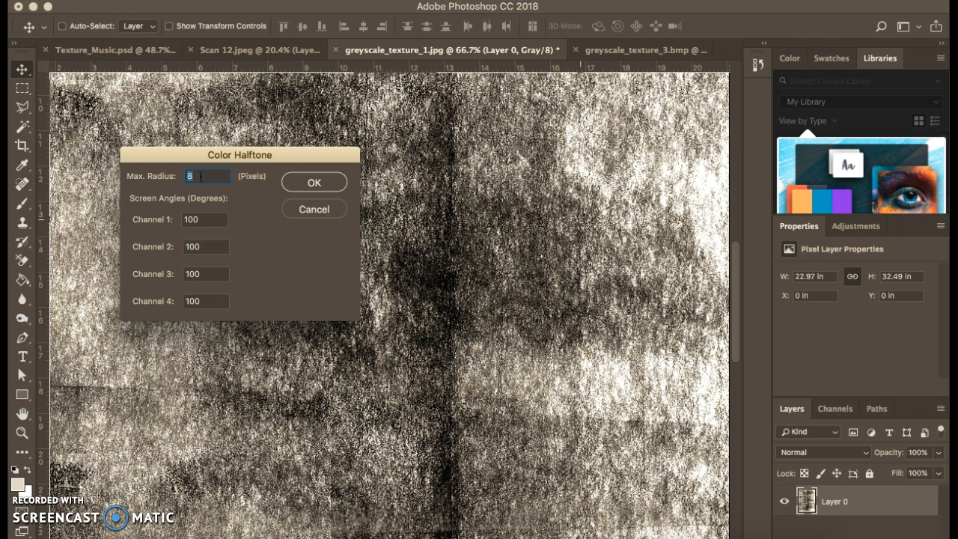
left_click(201, 175)
type("8")
left_click(333, 186)
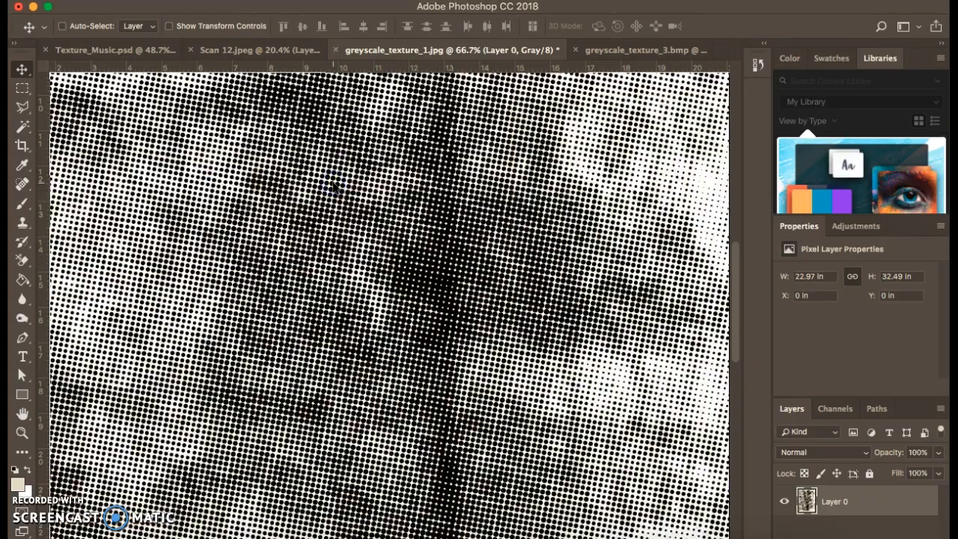
Step: Examine the halftone dot pattern at several magnifications, especially along the texture's upper and right edges
key("super+minus")
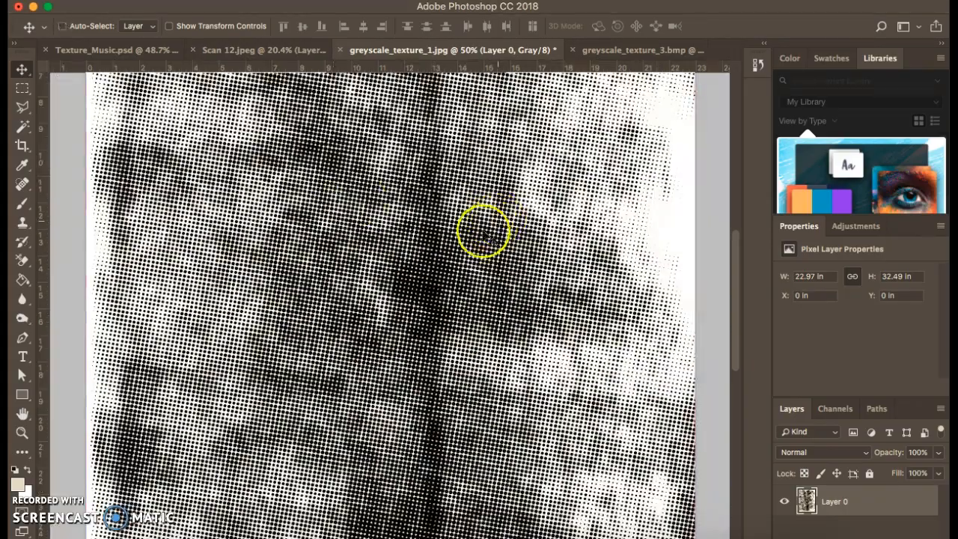
scroll(537, 315, "up", 5)
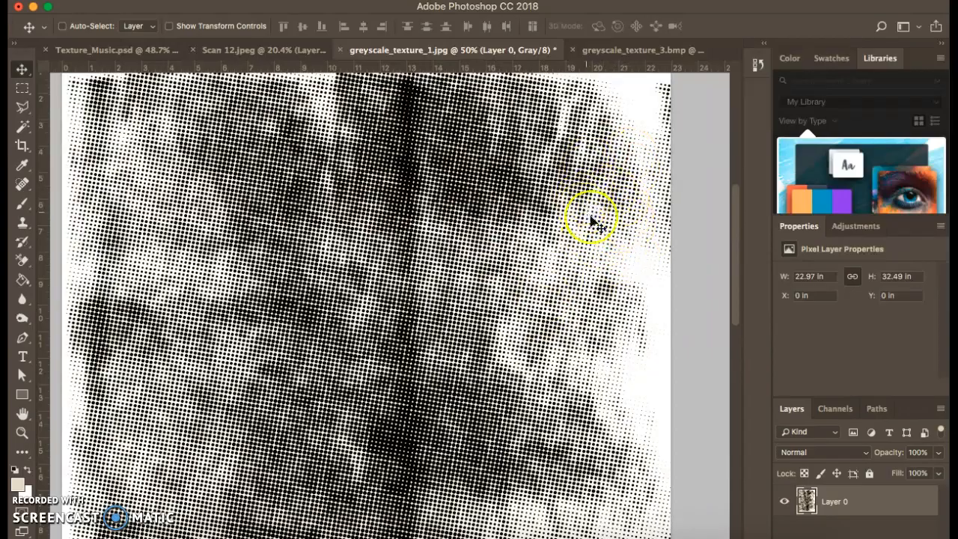
key("super+plus")
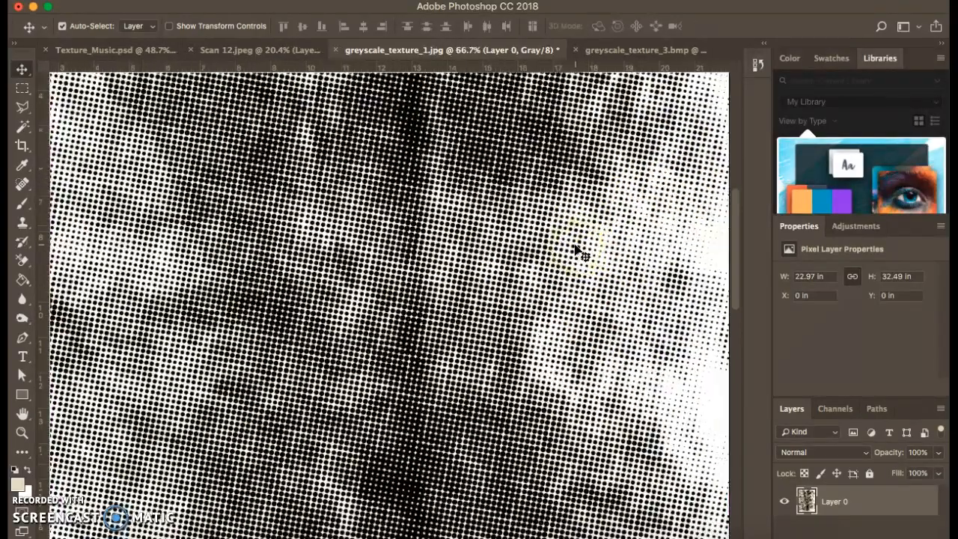
key("super+plus")
left_click_drag(575, 247, 391, 282)
left_click_drag(644, 234, 547, 264)
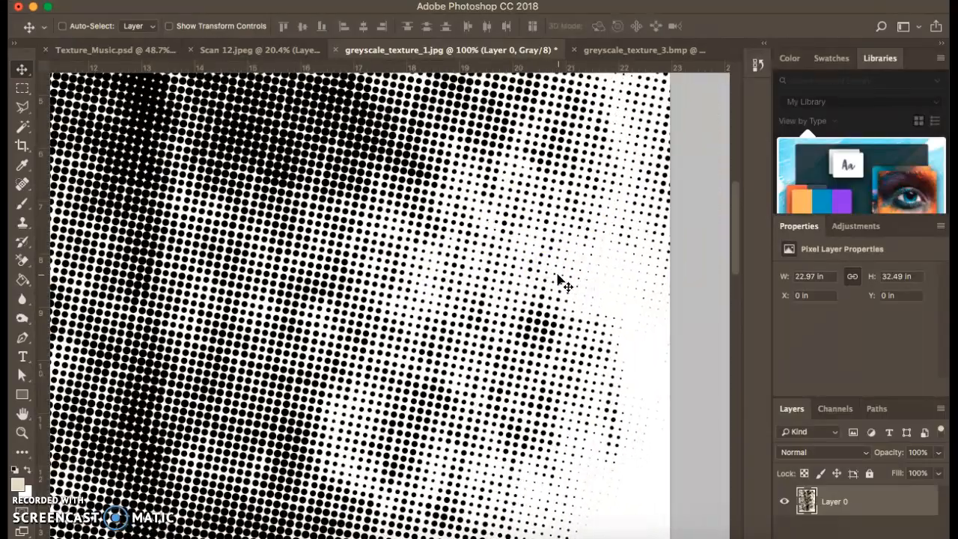
key("super+minus")
key("super+minus")
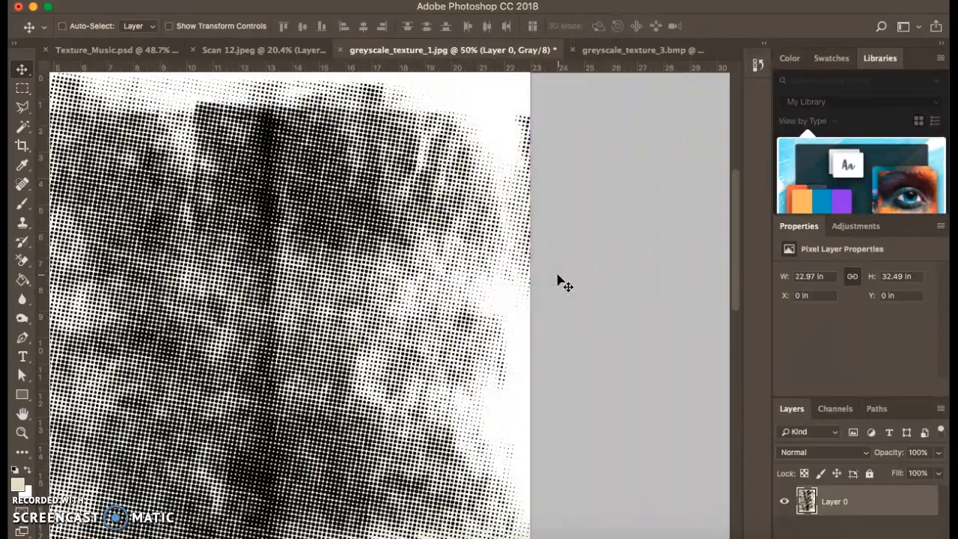
left_click_drag(477, 283, 509, 285)
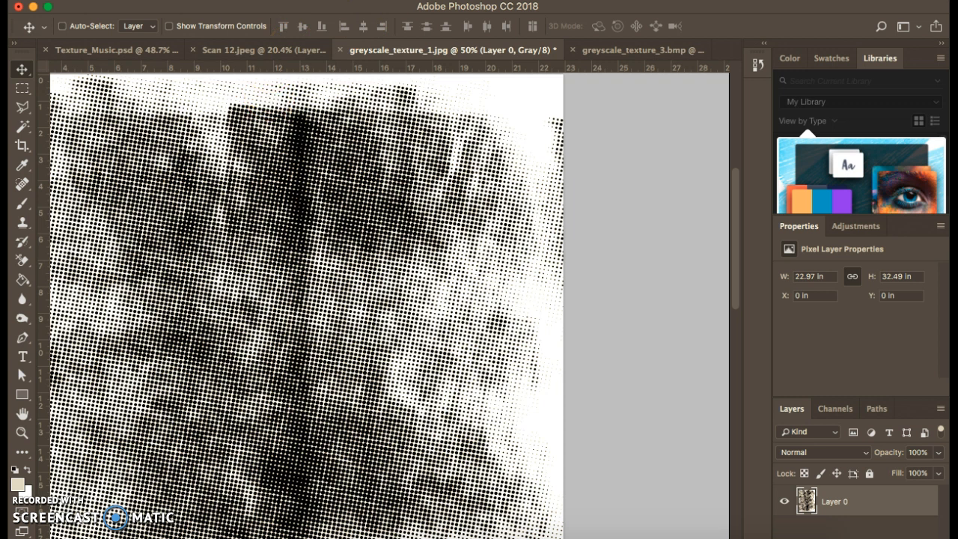
Step: Select the texture's white background with Color Range, sampling the white near its upper-right corner at a fuzziness of 62
left_click(327, 1)
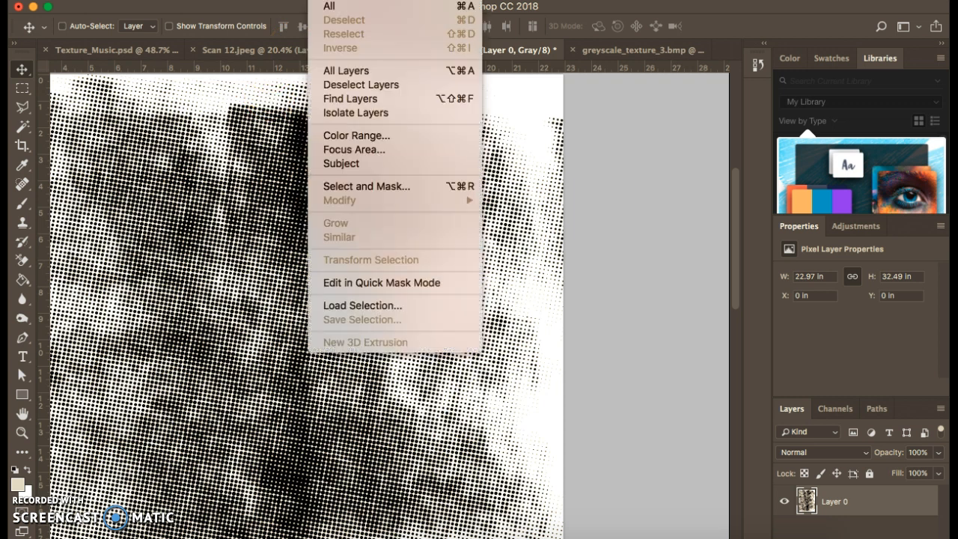
left_click(376, 138)
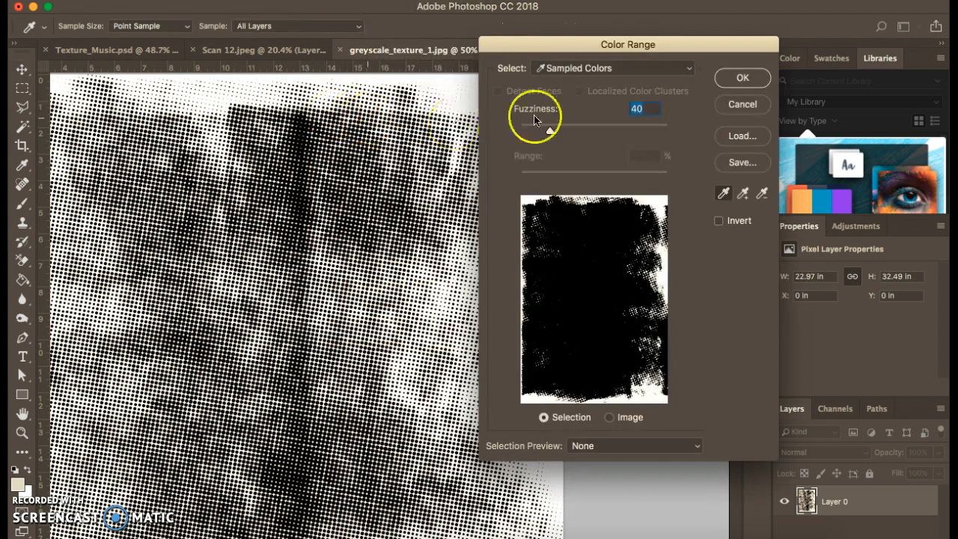
left_click_drag(578, 42, 262, 85)
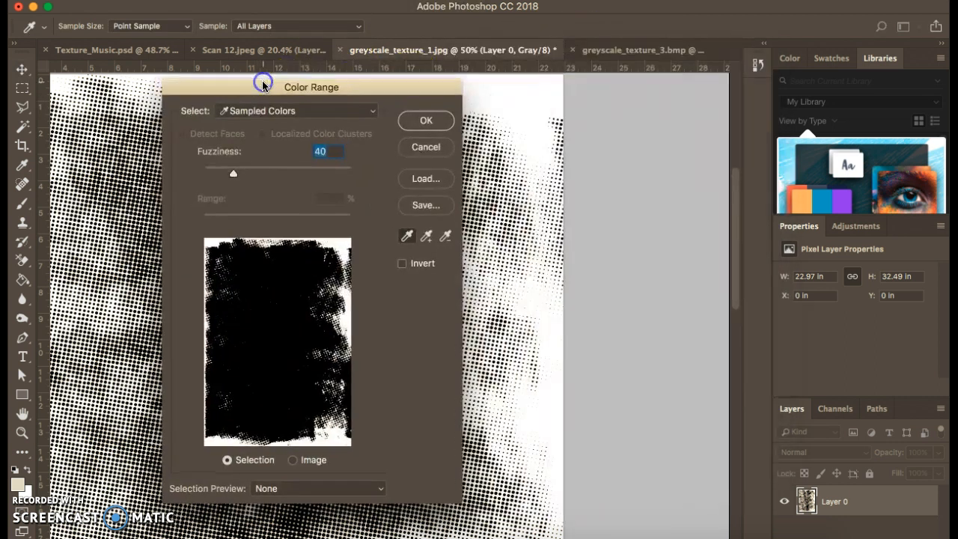
left_click(528, 128)
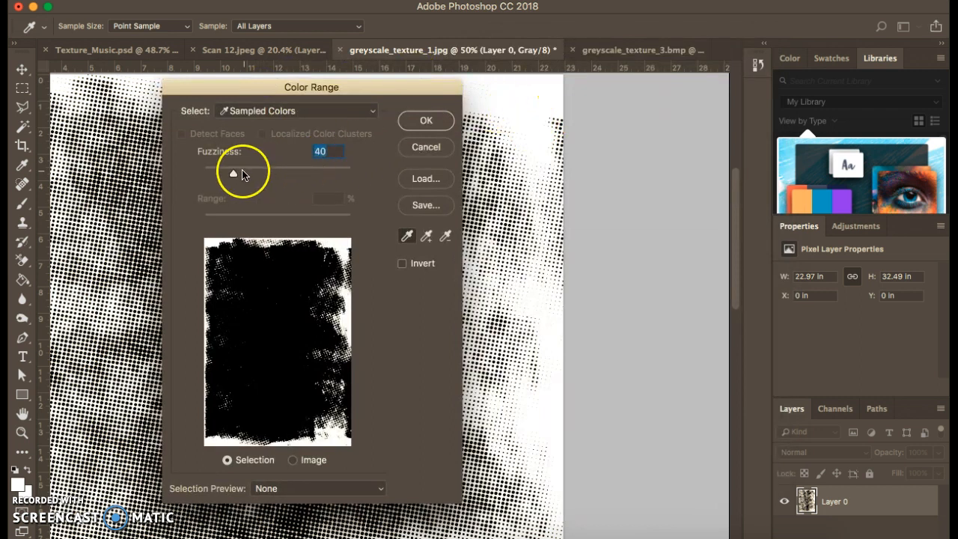
left_click_drag(233, 173, 251, 172)
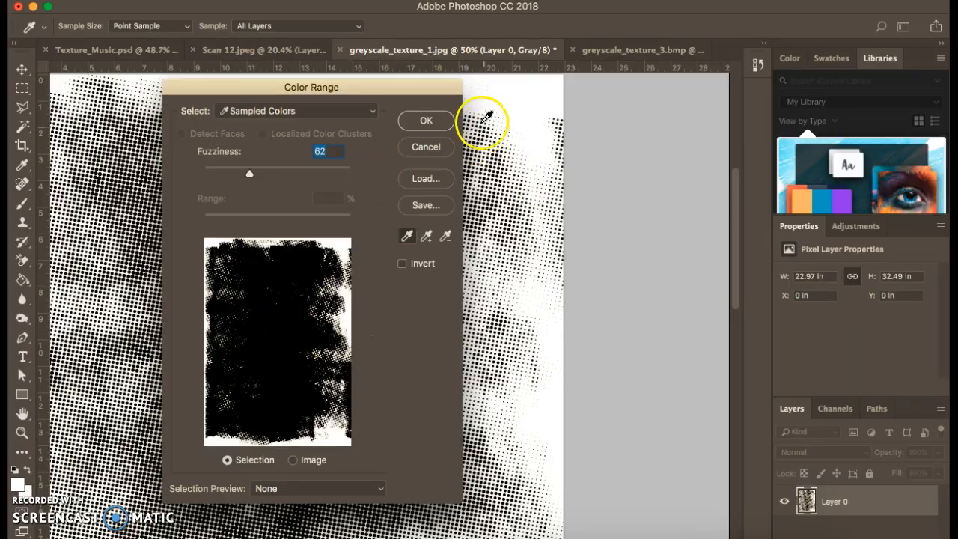
left_click(424, 120)
Step: Delete the selected white background from the halftone layer and clear the selection
key("v")
scroll(527, 101, "up", 8)
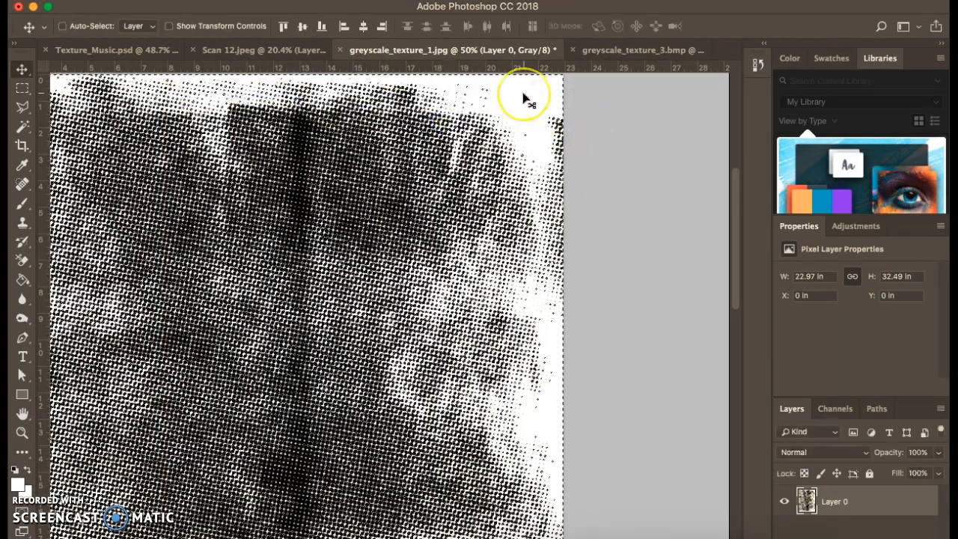
scroll(527, 101, "down", 5)
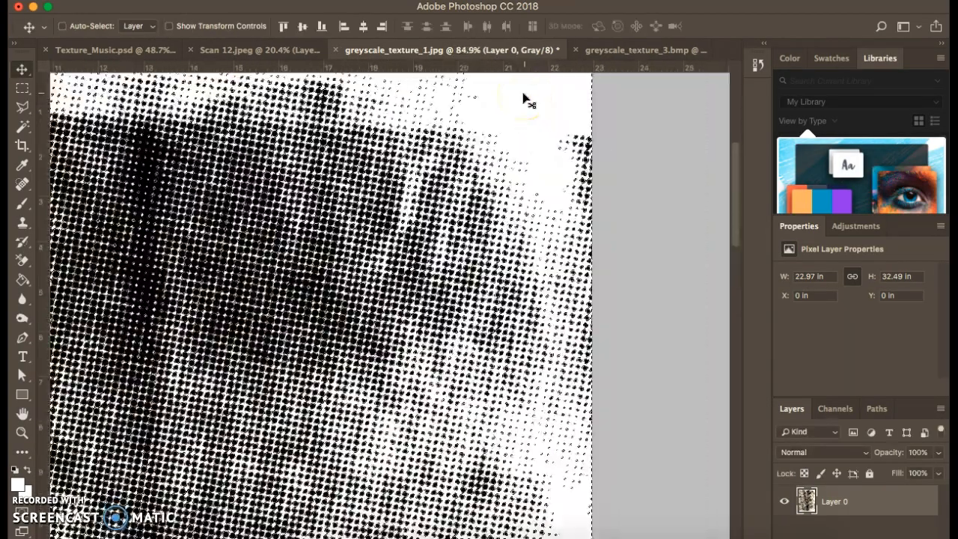
scroll(528, 101, "up", 8)
key("Delete")
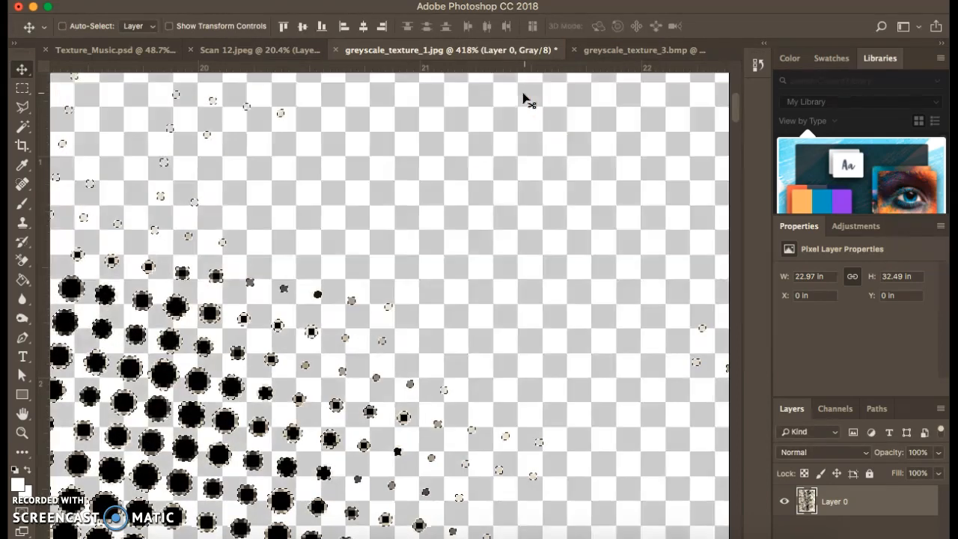
scroll(345, 341, "down", 7)
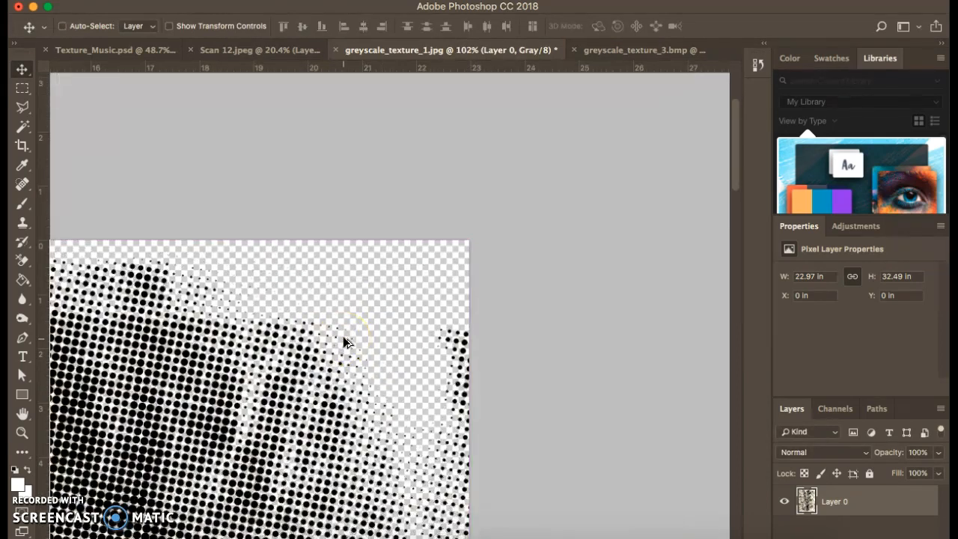
Step: Examine the transparent halftone texture from its upper-right corner down to its middle at lower magnifications
left_click_drag(343, 336, 506, 181)
key("super+minus")
key("super+minus")
left_click_drag(390, 335, 424, 203)
key("super+minus")
key("super+r")
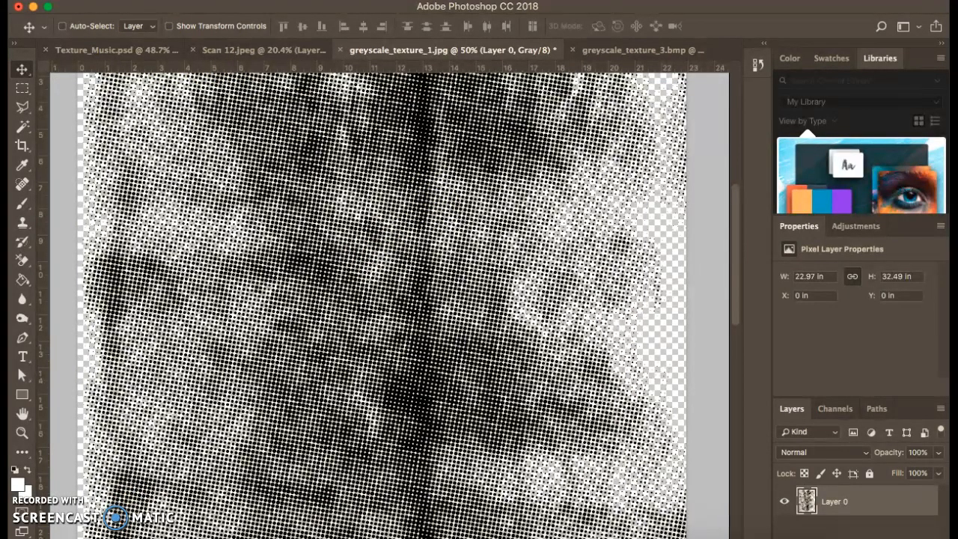
Step: Save the halftone texture in the Workshop Demo folder in TIFF format under the name greyscale_texture_3.tif
left_click(138, 0)
left_click(167, 142)
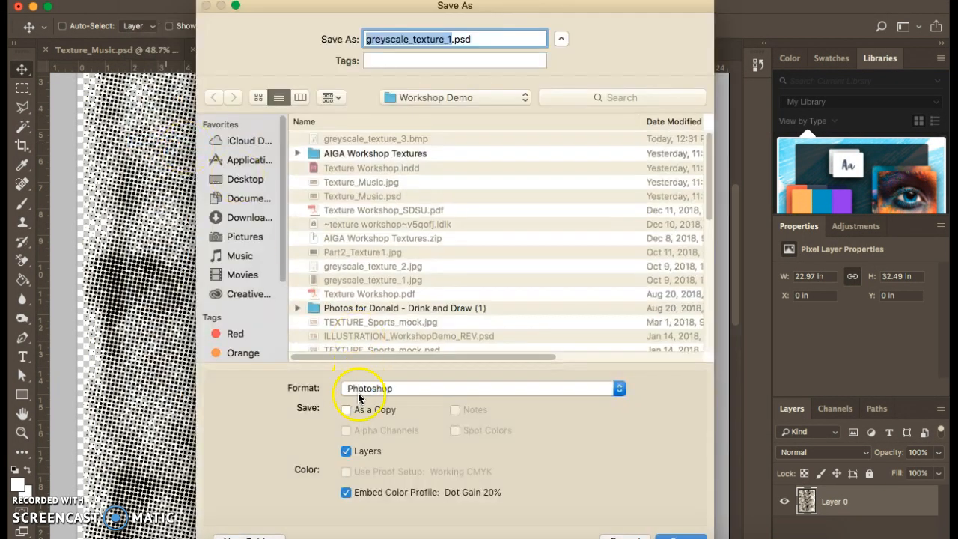
left_click(350, 383)
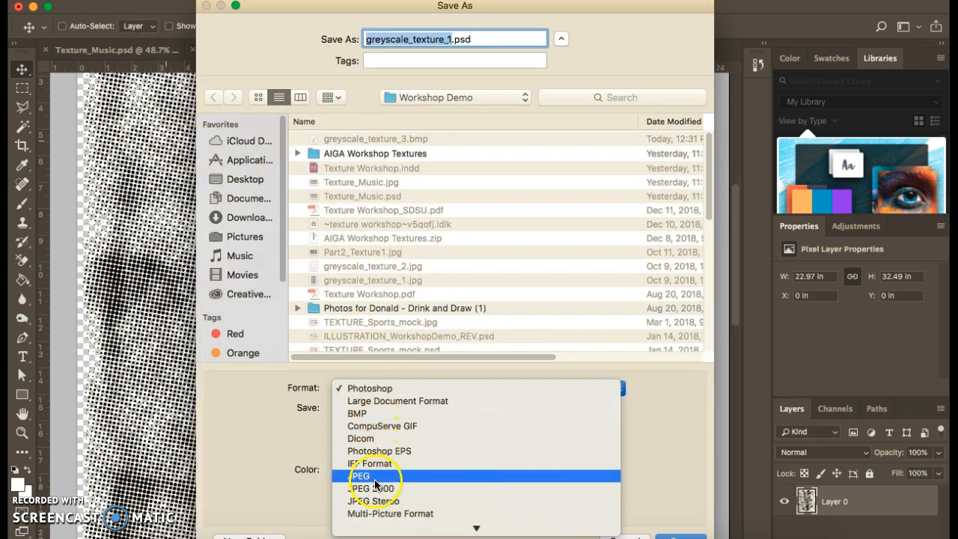
scroll(393, 487, "down", 5)
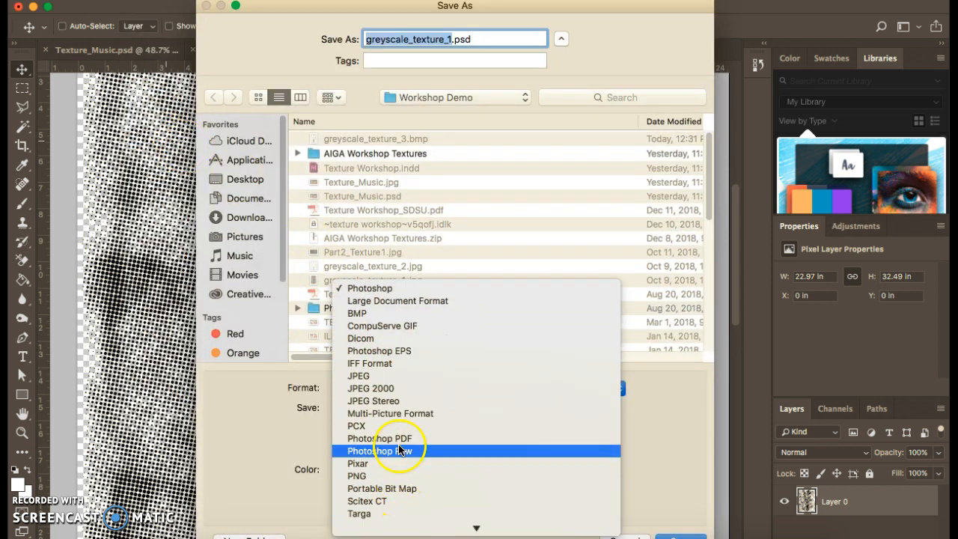
scroll(397, 445, "down", 1)
left_click(401, 501)
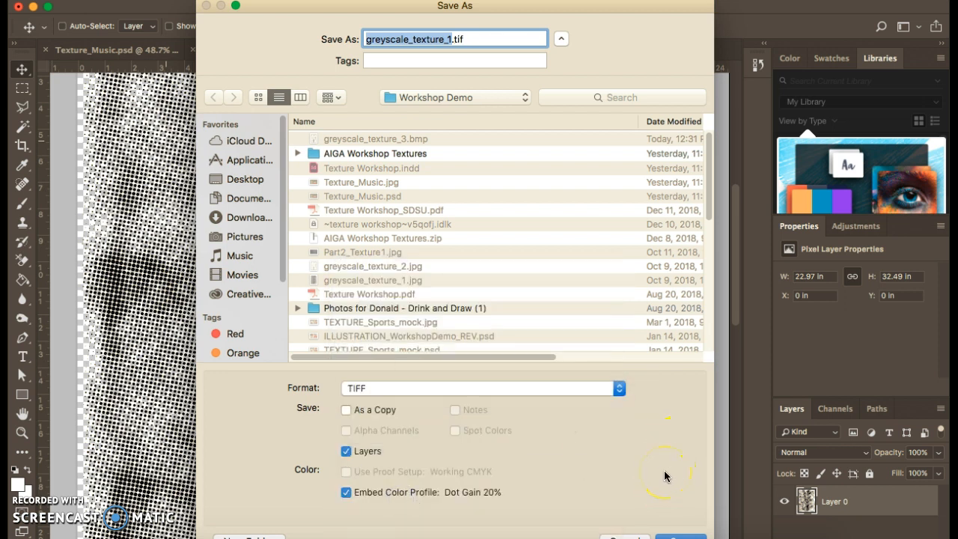
key("Right")
key("BackSpace")
type("3")
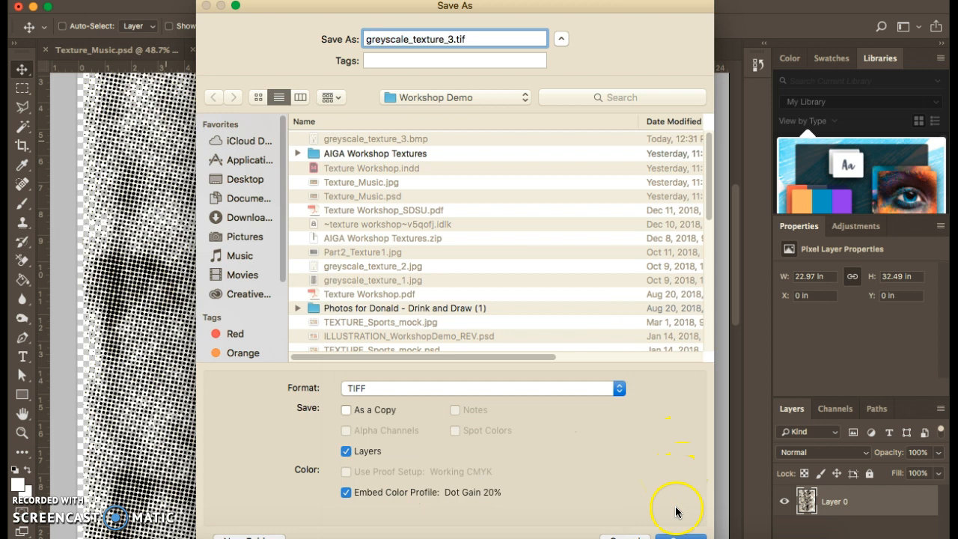
left_click(675, 536)
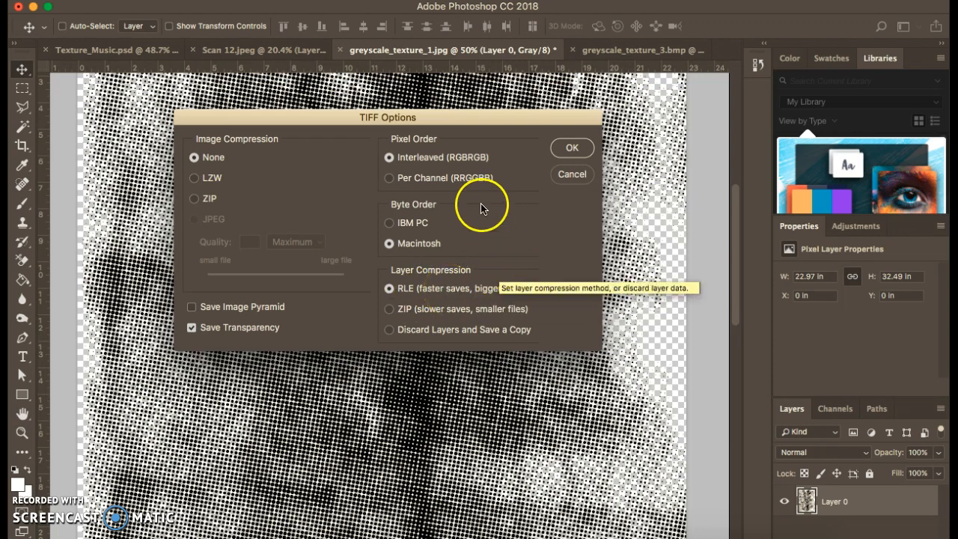
Step: Accept the TIFF options with Save Transparency on, no image compression and RLE layer compression, and include the layers
left_click(192, 329)
left_click(192, 329)
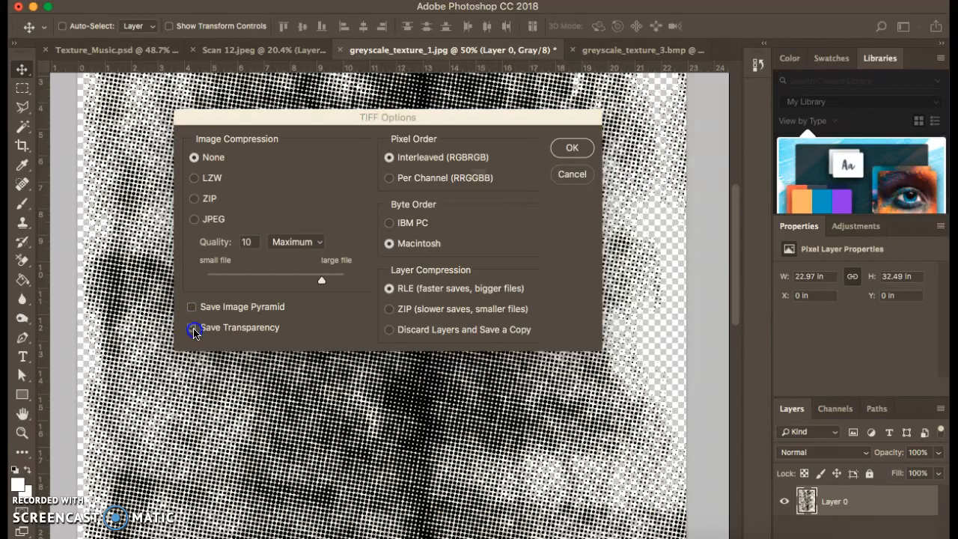
left_click(590, 216)
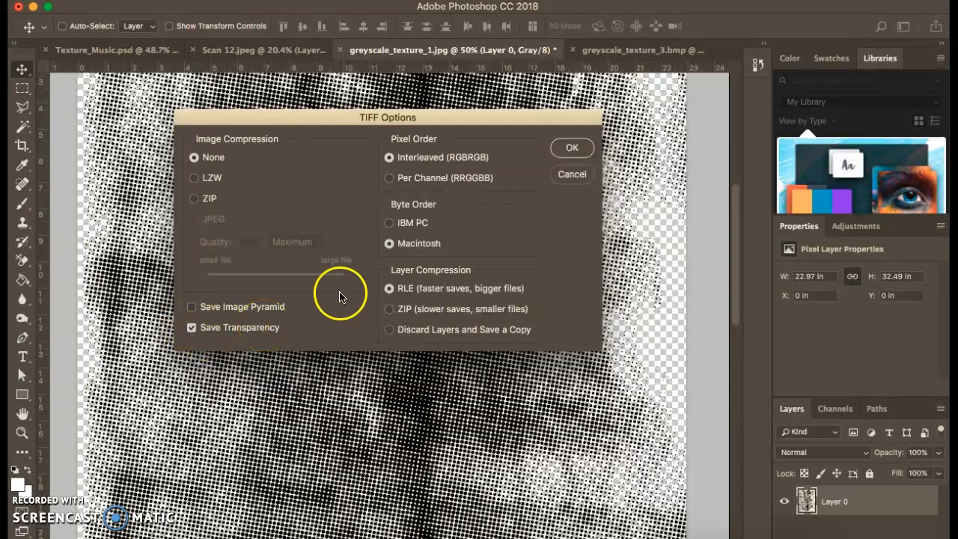
left_click(573, 148)
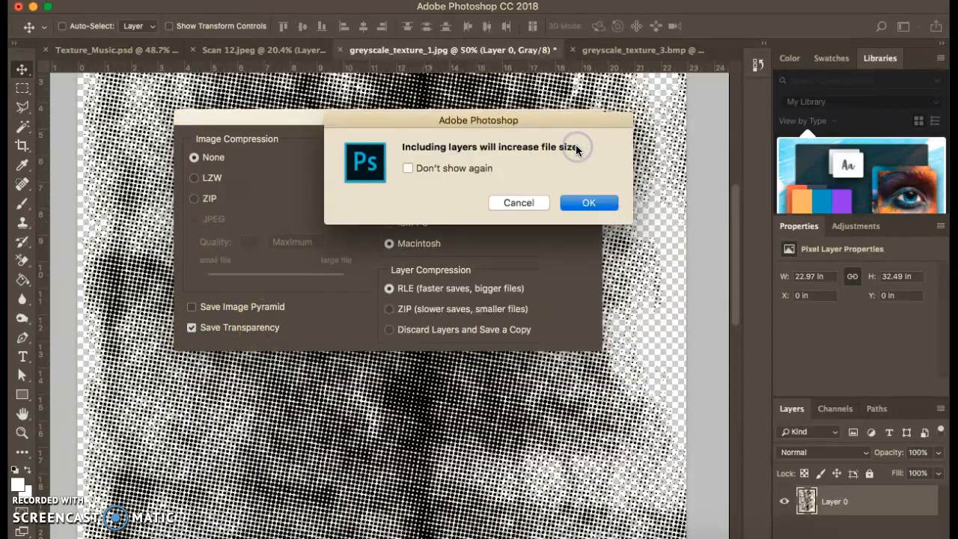
left_click(591, 203)
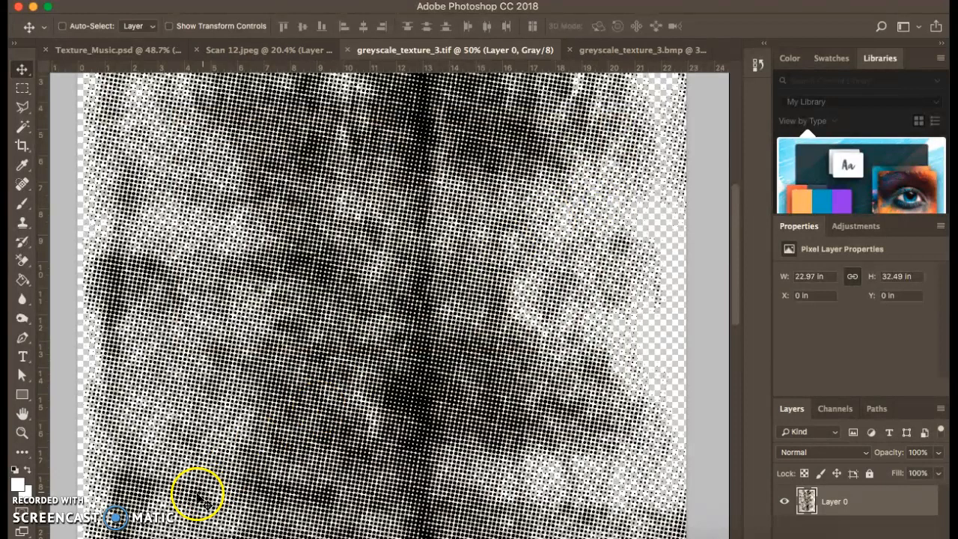
Step: Switch to Finder, check greyscale_texture_3.bmp and greyscale_texture_3.tif in the Workshop Demo folder, and return to Photoshop
left_click(142, 531)
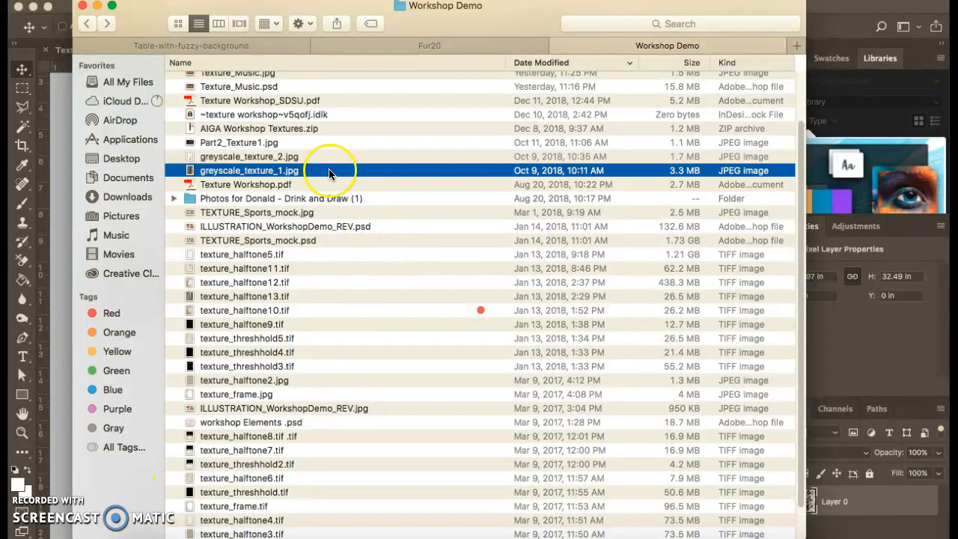
left_click(320, 95)
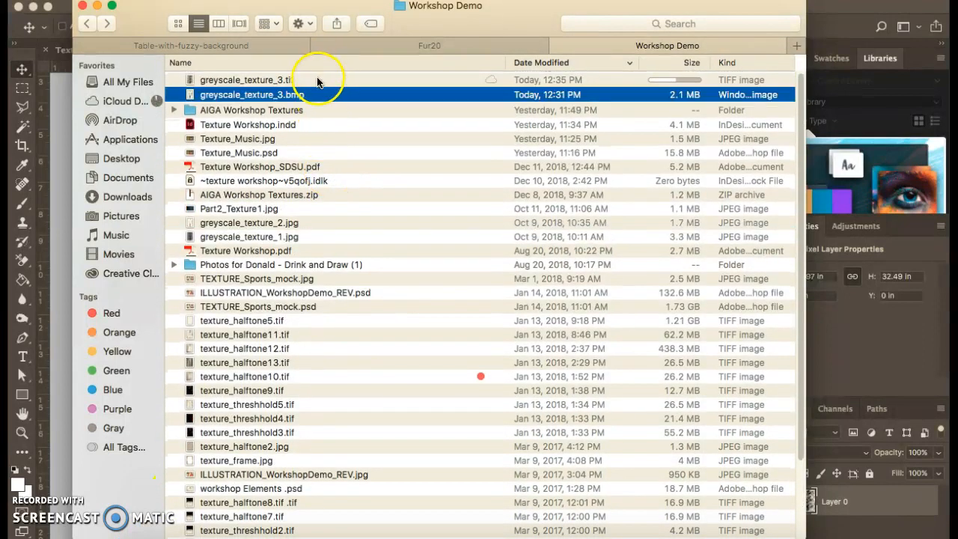
left_click(317, 80)
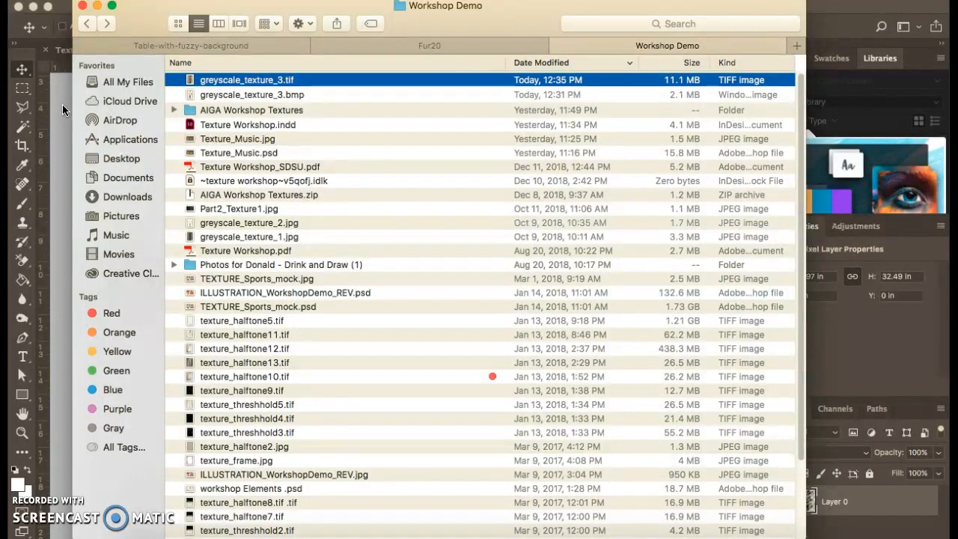
key("Return")
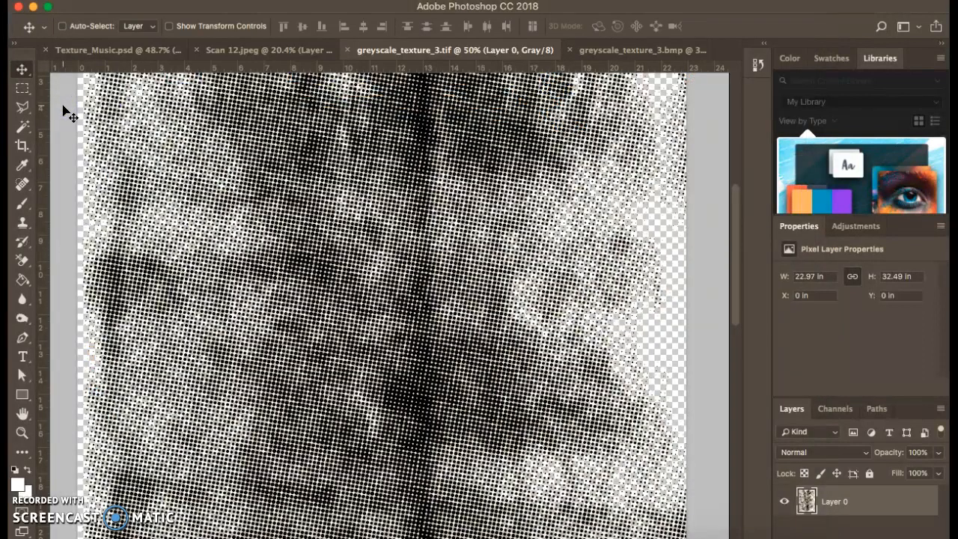